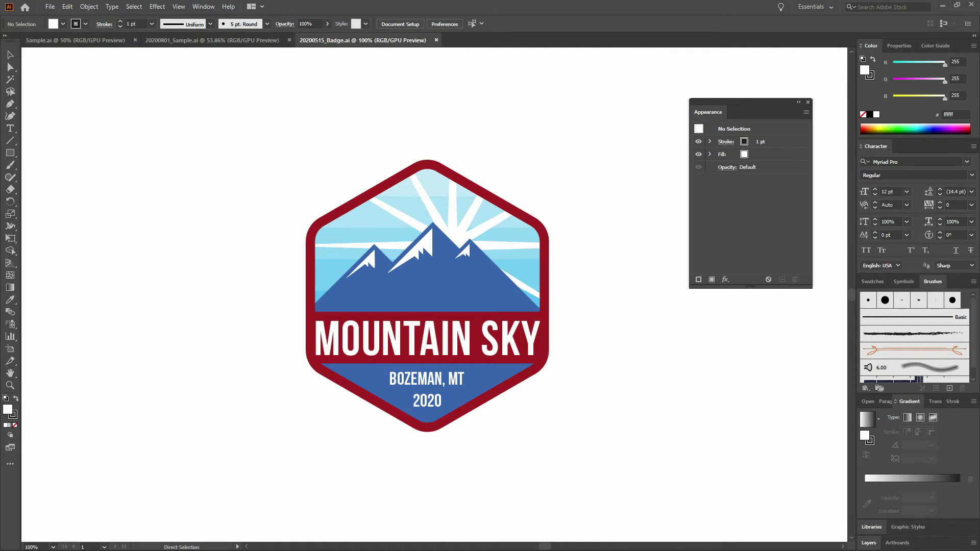
Create a new 1000 × 1000 pt document, Untitled-1, with one artboard.
{"action": "key", "text": "ctrl+n"}
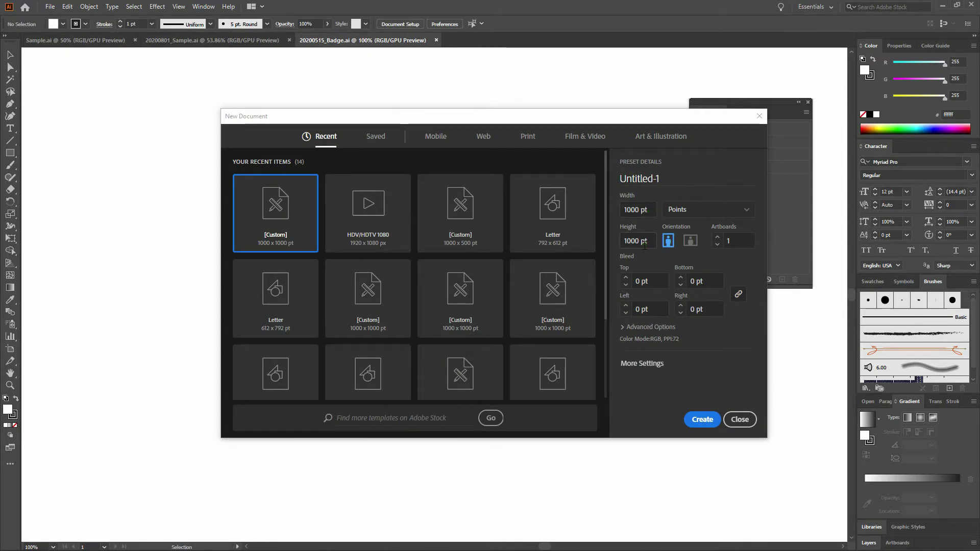
{"action": "left_click", "coordinate": [730, 243]}
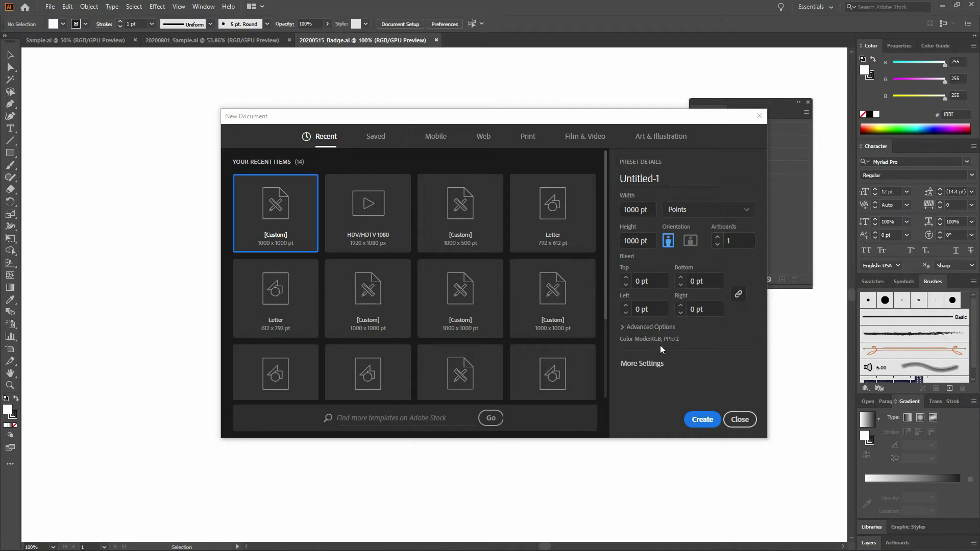
{"action": "left_click", "coordinate": [707, 422]}
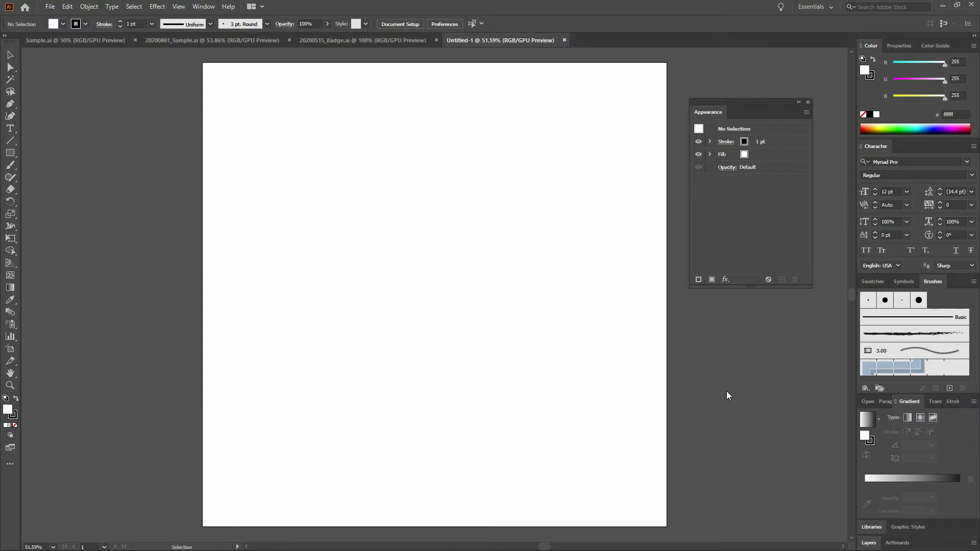
{"action": "left_click", "coordinate": [833, 7]}
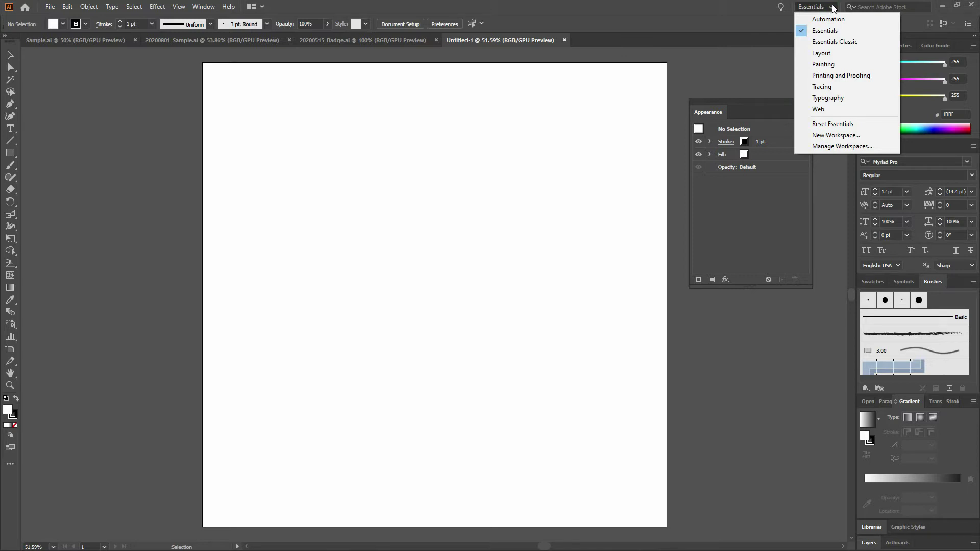
{"action": "left_click", "coordinate": [683, 15]}
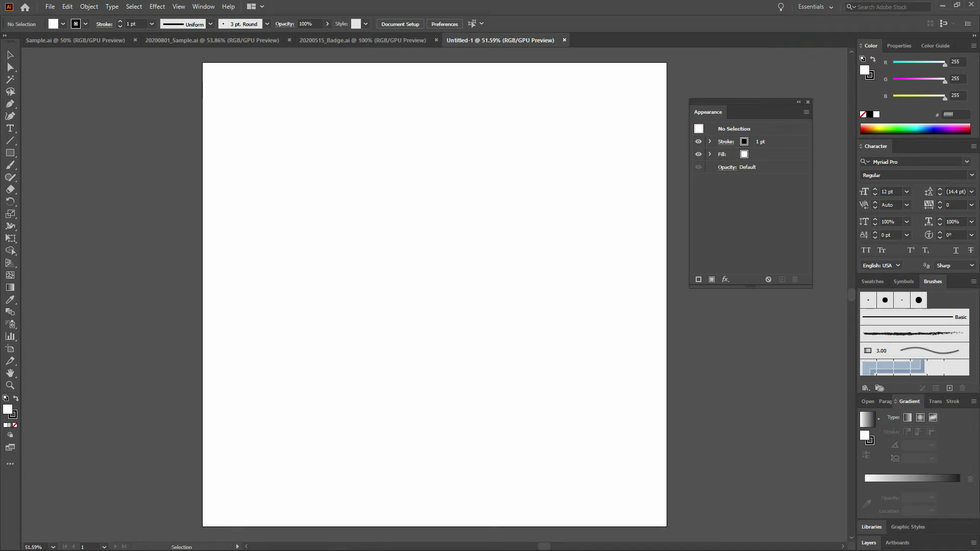
{"action": "left_click", "coordinate": [178, 6]}
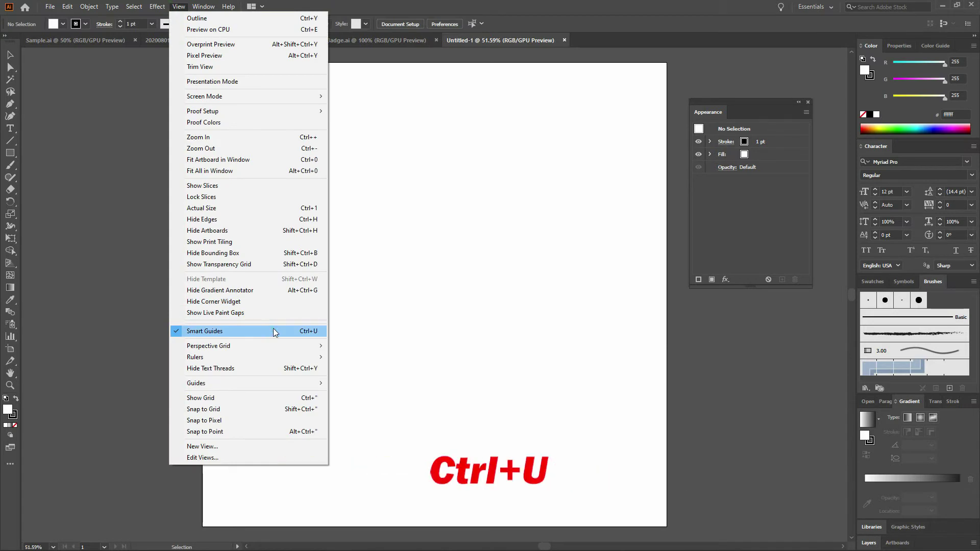
{"action": "left_click", "coordinate": [678, 71]}
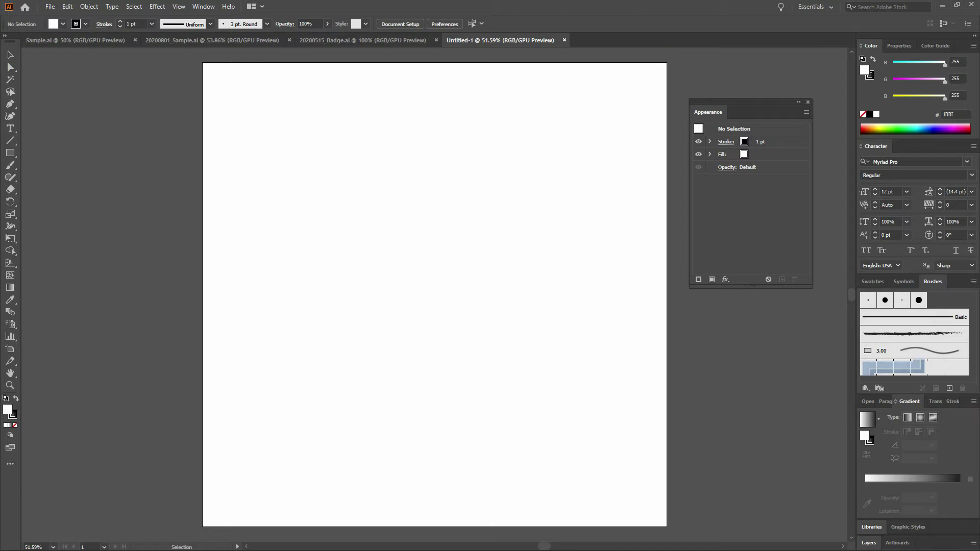
{"action": "left_click", "coordinate": [9, 153]}
Draw a 200 × 200 pt square and centre it horizontally on the artboard.
{"action": "key", "text": "m"}
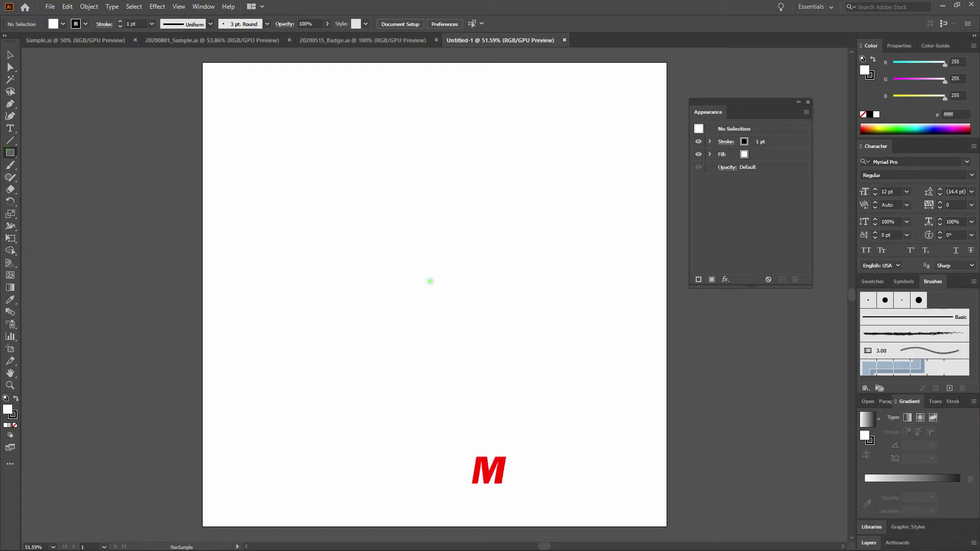
{"action": "left_click", "coordinate": [430, 281]}
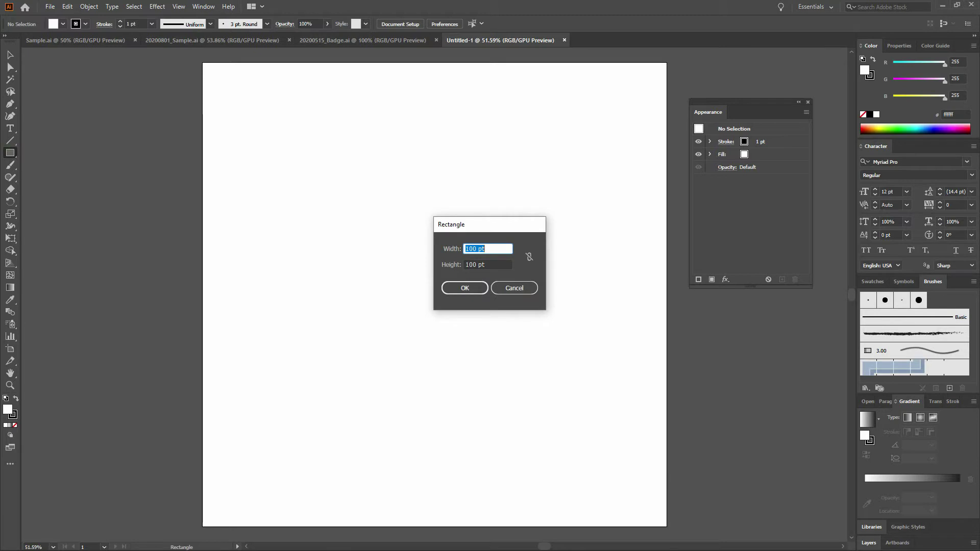
{"action": "type", "text": "2"}
{"action": "key", "text": "Tab"}
{"action": "type", "text": "200"}
{"action": "key", "text": "Return"}
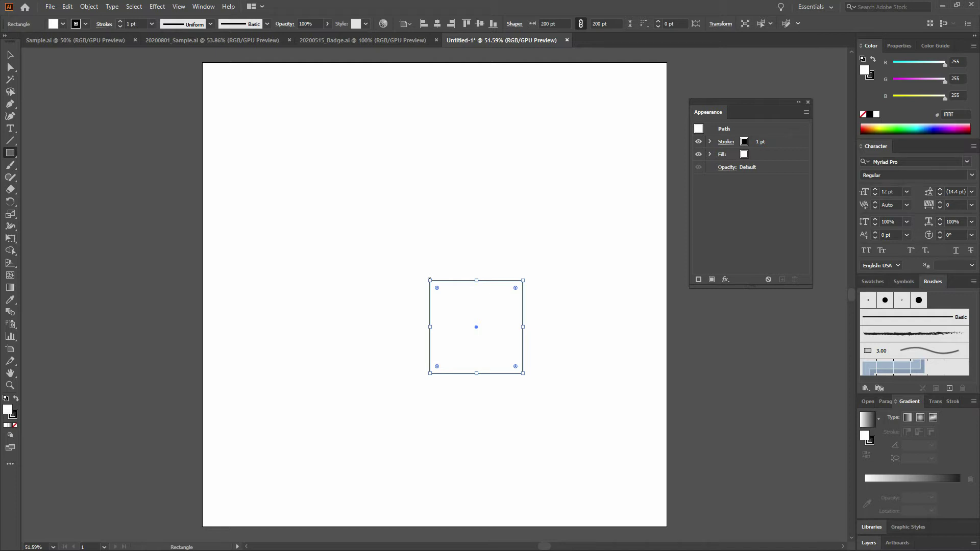
{"action": "left_click", "coordinate": [437, 24]}
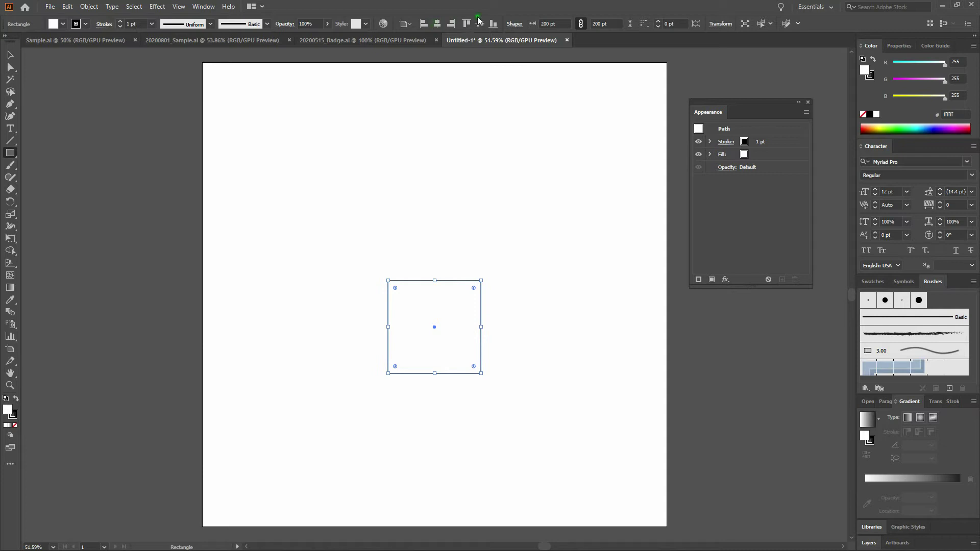
Centre the square vertically and give it a 4 pt blue #0600ff stroke.
{"action": "left_click", "coordinate": [480, 24]}
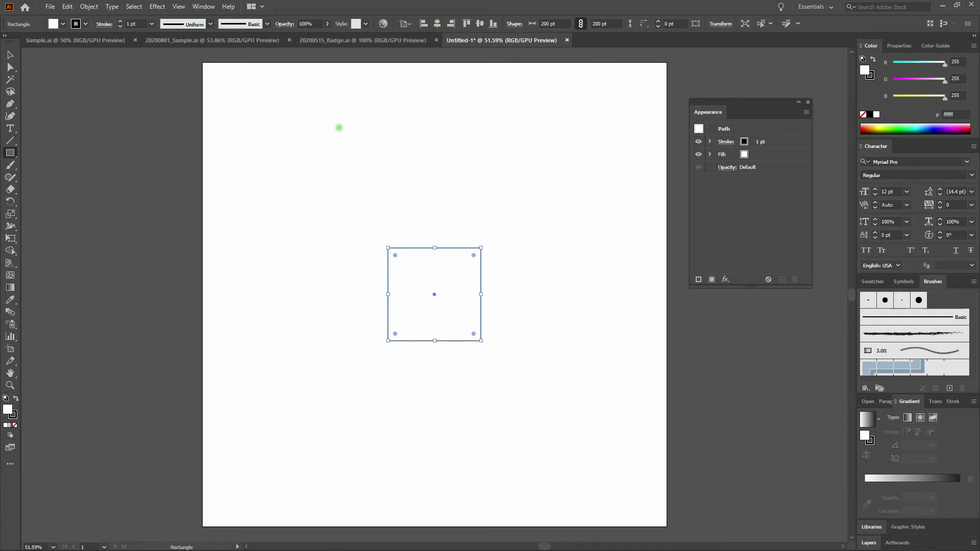
{"action": "left_click", "coordinate": [13, 416]}
{"action": "double_click", "coordinate": [13, 415]}
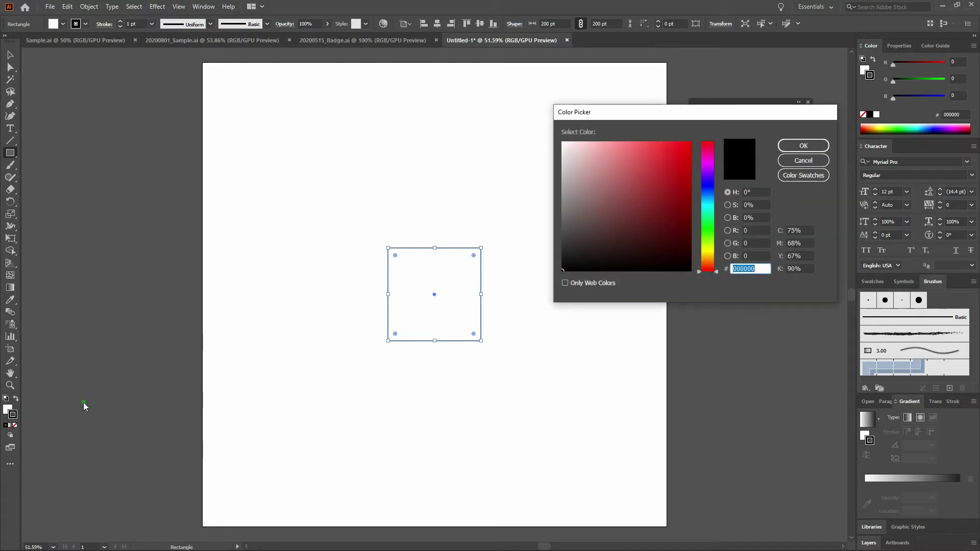
{"action": "left_click", "coordinate": [714, 184]}
{"action": "left_click_drag", "start_coordinate": [681, 149], "coordinate": [691, 141]}
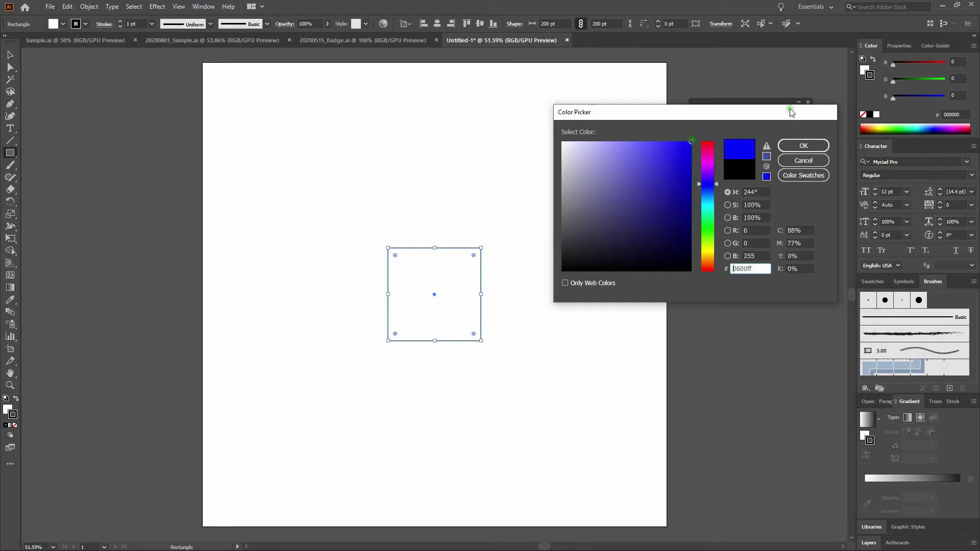
{"action": "left_click", "coordinate": [805, 147]}
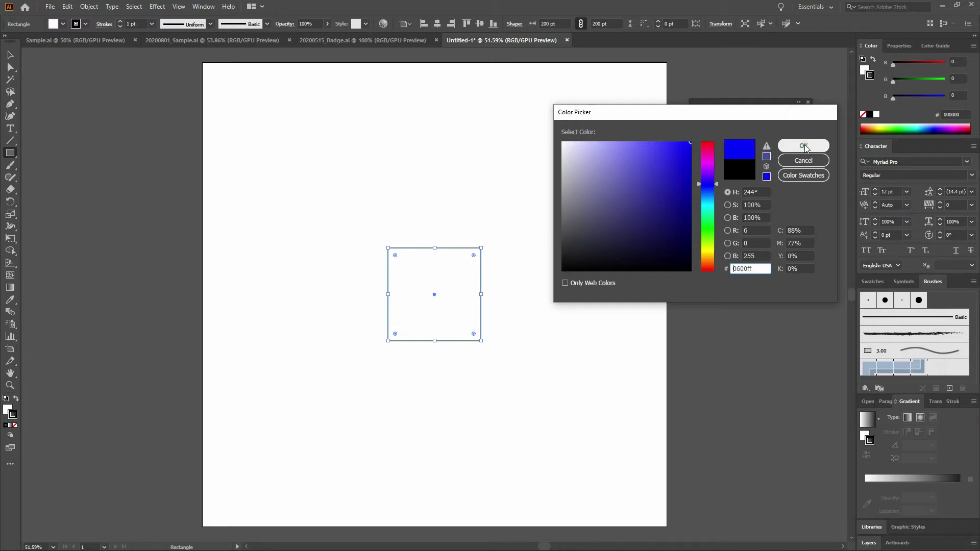
{"action": "left_click", "coordinate": [774, 204]}
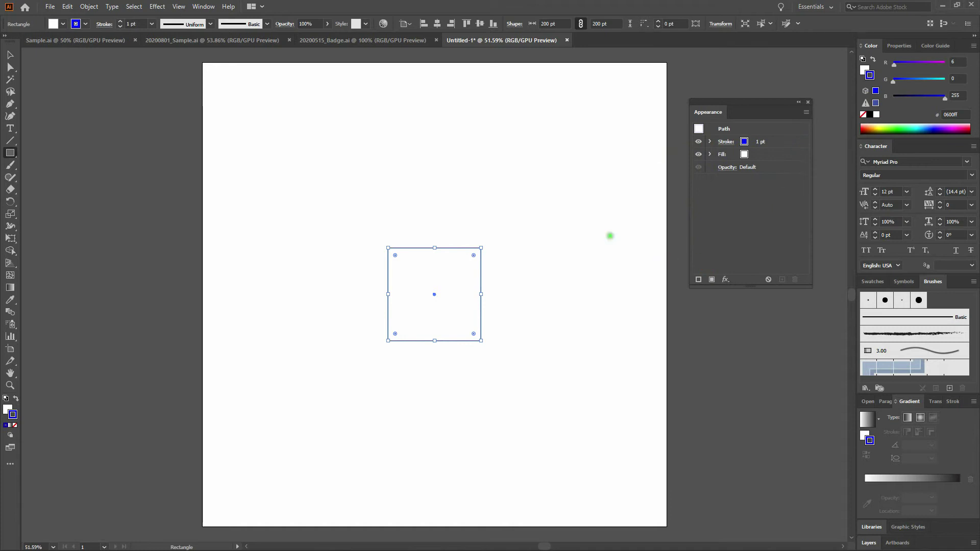
{"action": "left_click", "coordinate": [120, 22]}
{"action": "left_click", "coordinate": [120, 22]}
{"action": "left_click", "coordinate": [120, 22]}
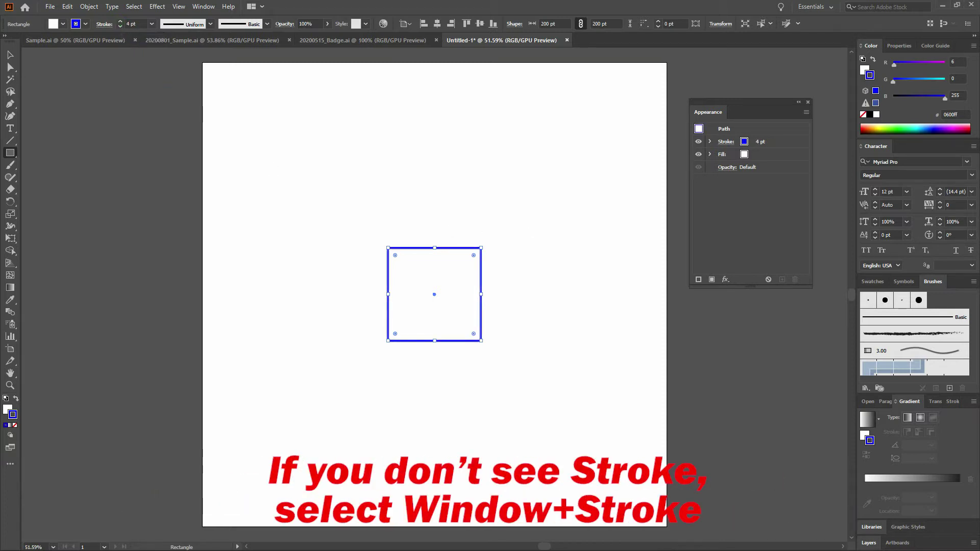
Fill the square with red #ff0000.
{"action": "double_click", "coordinate": [8, 410]}
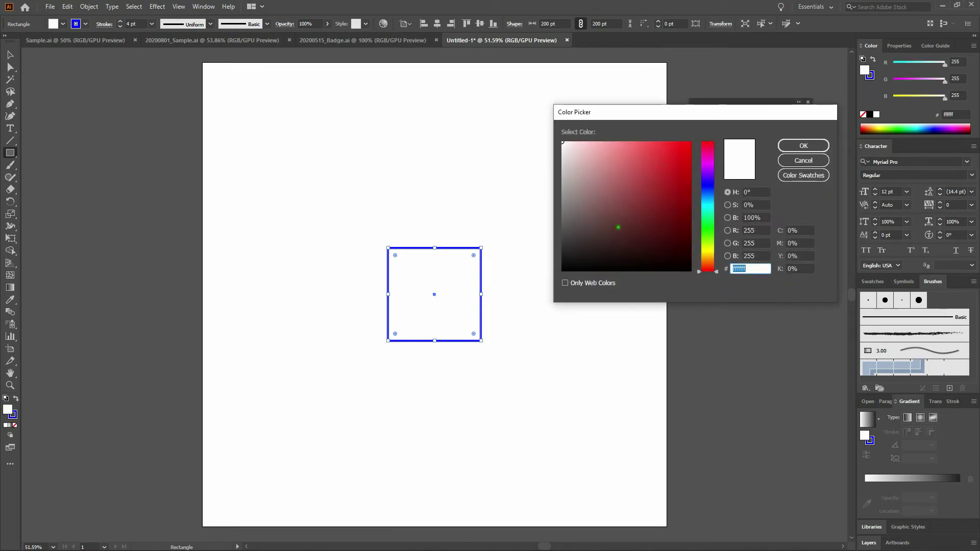
{"action": "left_click_drag", "start_coordinate": [653, 192], "coordinate": [700, 153]}
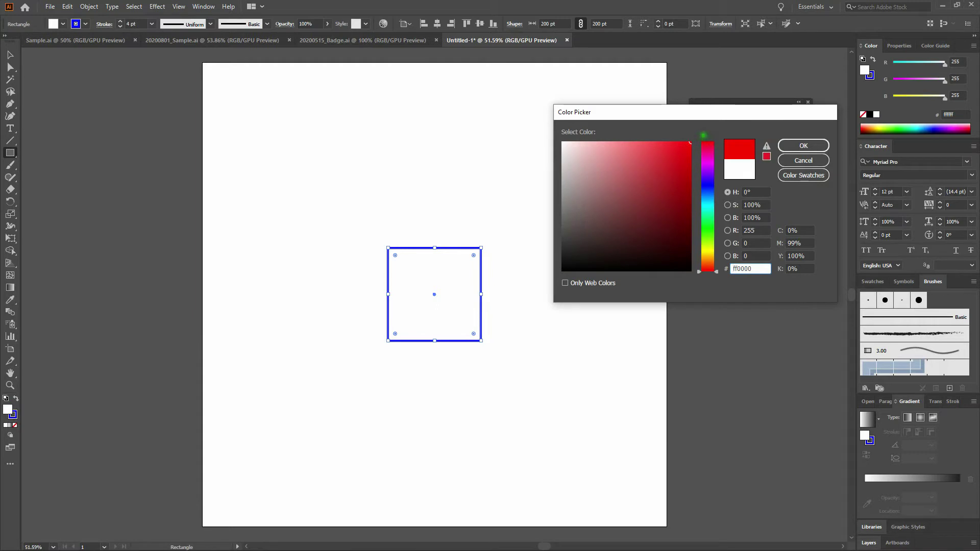
{"action": "left_click", "coordinate": [800, 148]}
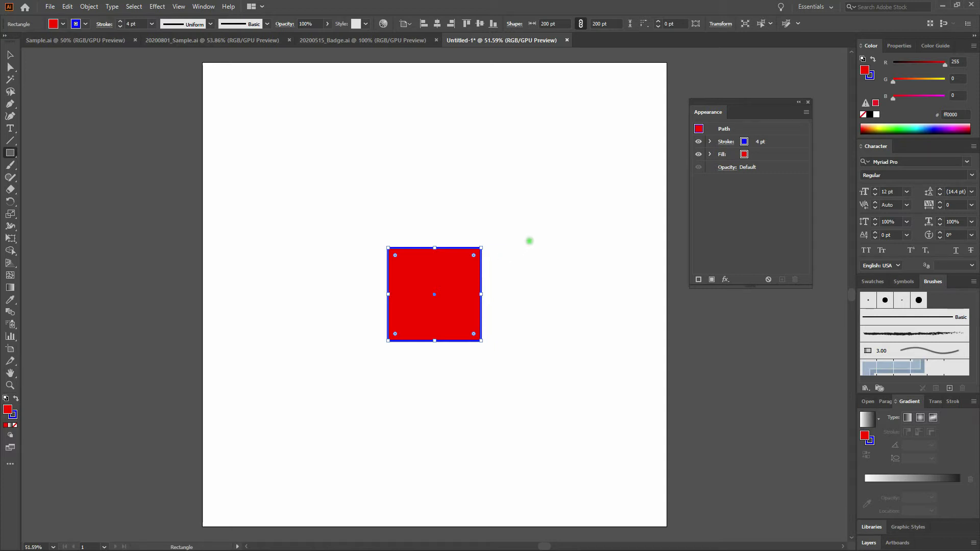
{"action": "left_click_drag", "start_coordinate": [541, 232], "coordinate": [555, 242]}
{"action": "left_click_drag", "start_coordinate": [565, 281], "coordinate": [585, 317]}
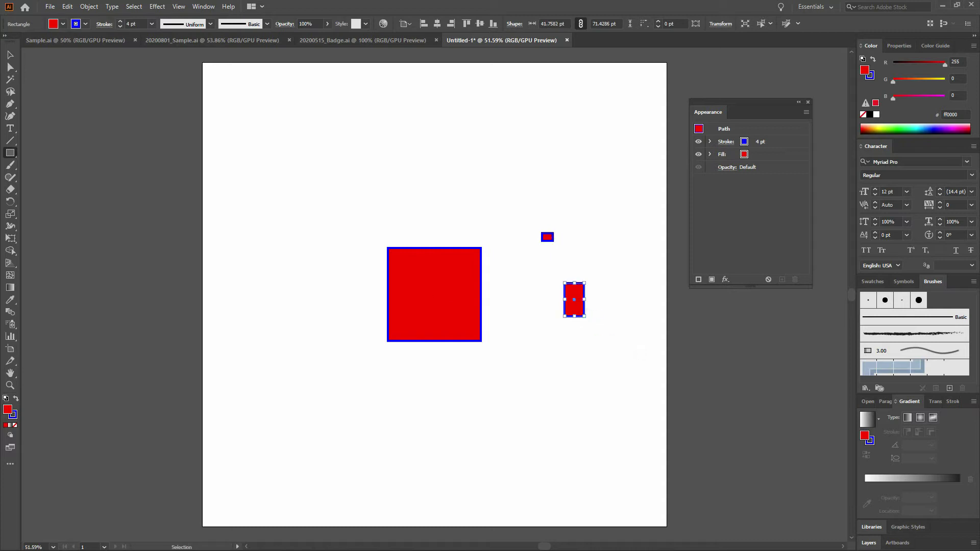
{"action": "key", "text": "ctrl+z"}
{"action": "key", "text": "ctrl+z"}
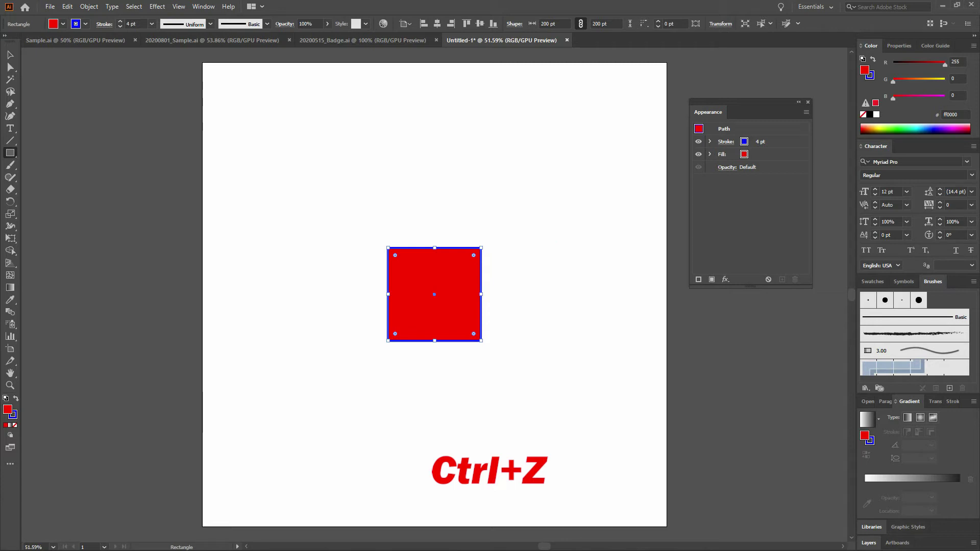
{"action": "key", "text": "v"}
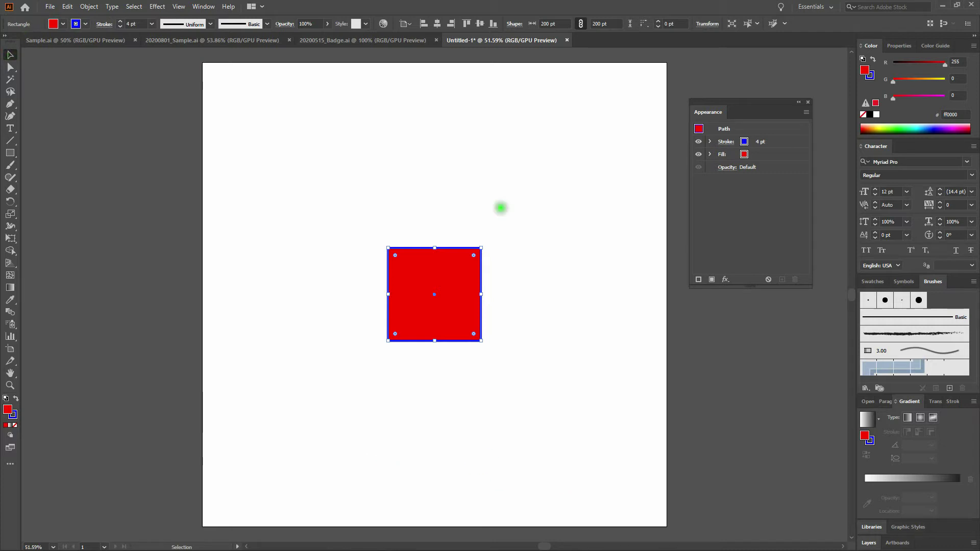
{"action": "left_click", "coordinate": [501, 208]}
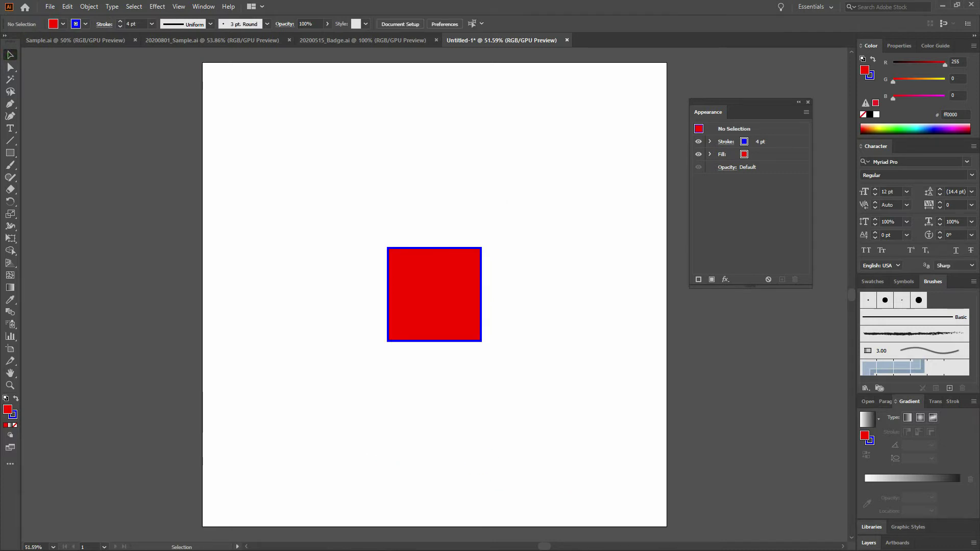
{"action": "left_click", "coordinate": [448, 278]}
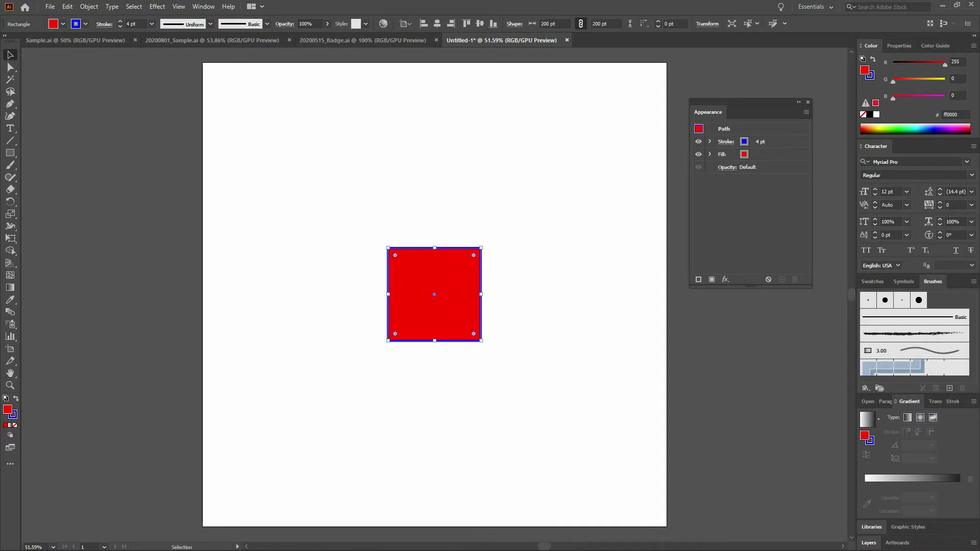
{"action": "left_click_drag", "start_coordinate": [448, 278], "coordinate": [507, 204]}
{"action": "left_click_drag", "start_coordinate": [519, 242], "coordinate": [397, 276]}
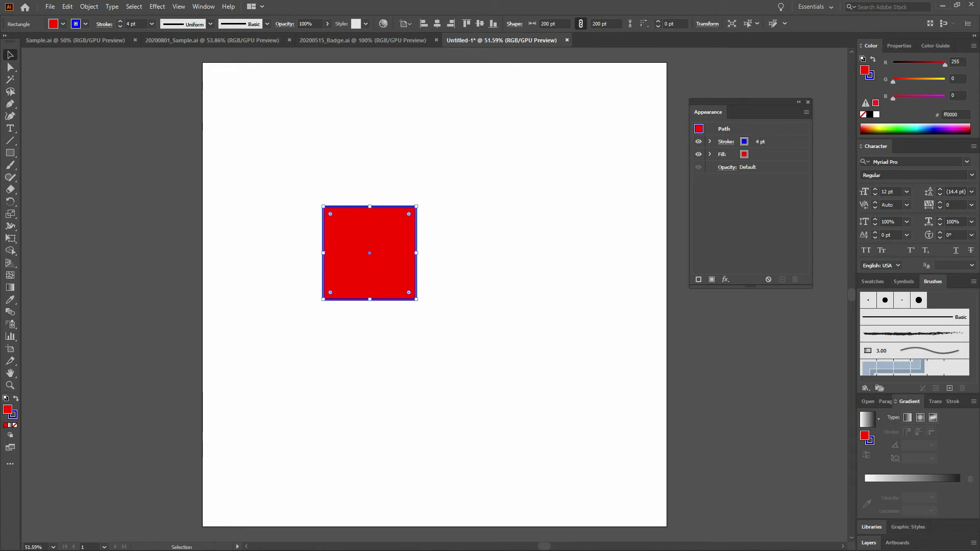
{"action": "key", "text": "ctrl+shift+a"}
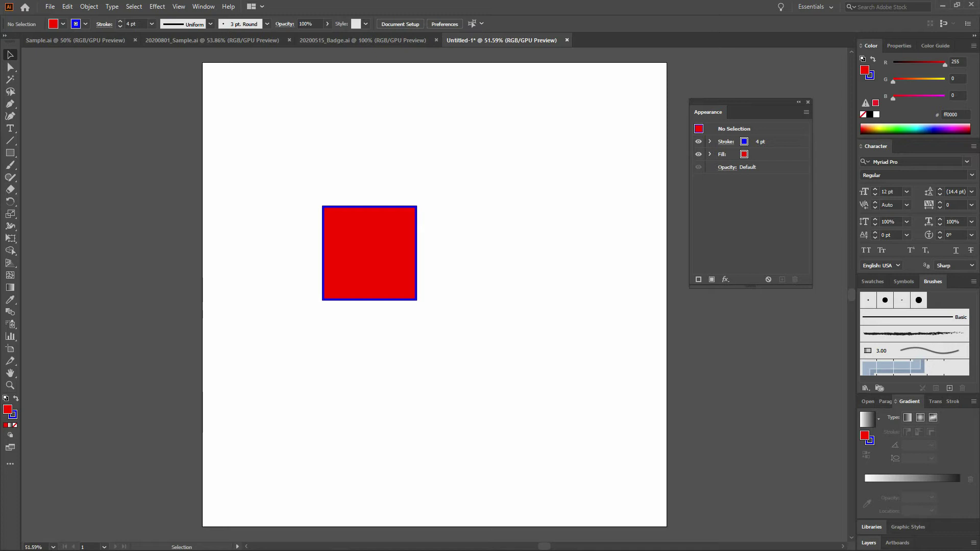
{"action": "left_click", "coordinate": [382, 273]}
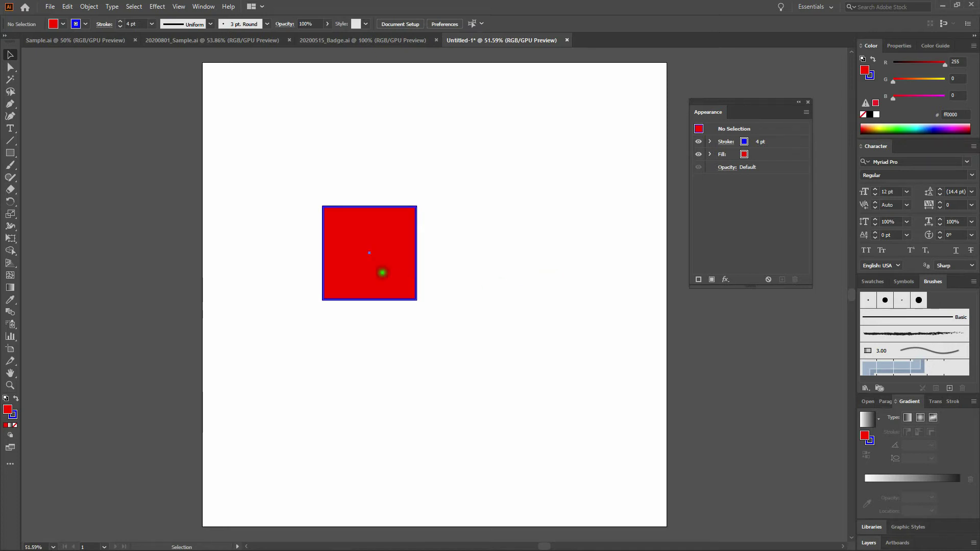
{"action": "left_click", "coordinate": [381, 271]}
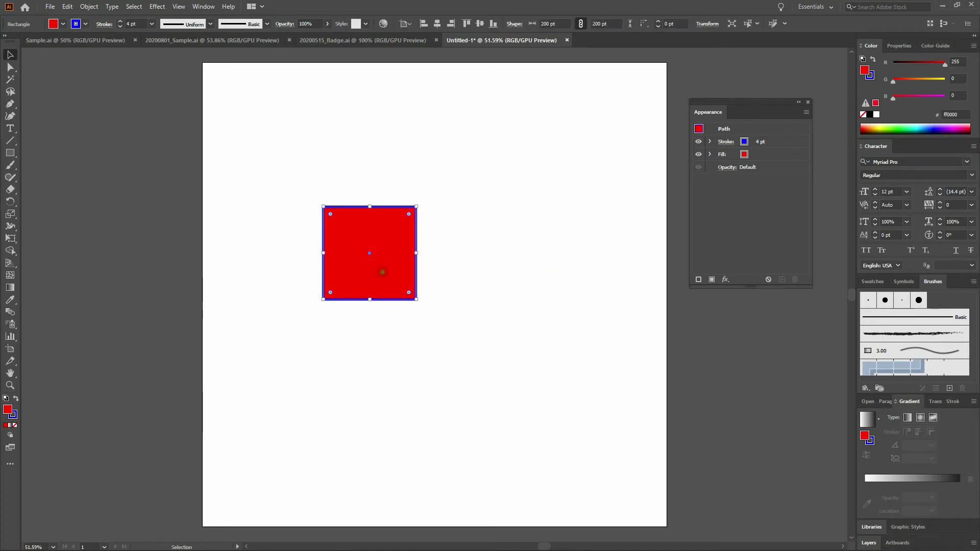
{"action": "left_click", "coordinate": [437, 24]}
{"action": "left_click", "coordinate": [480, 24]}
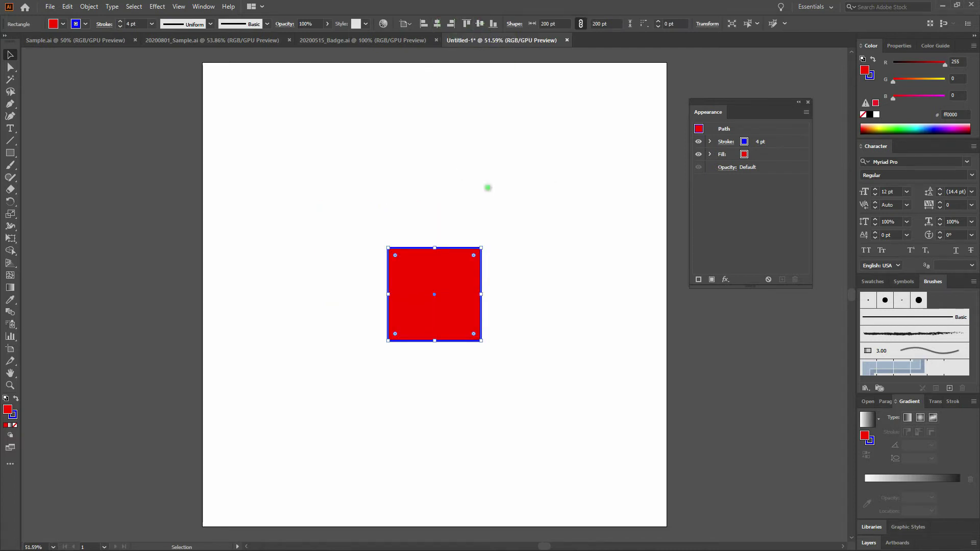
{"action": "left_click", "coordinate": [540, 232]}
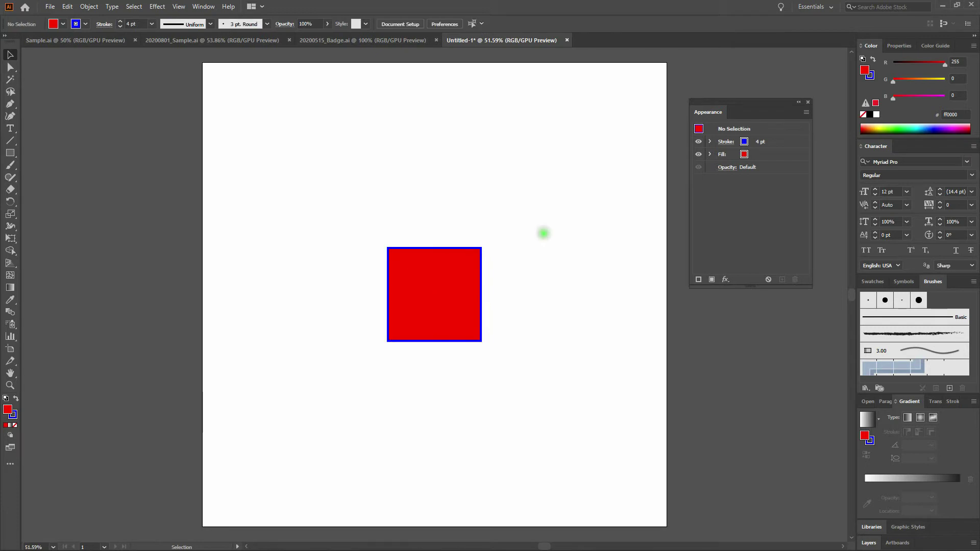
{"action": "left_click", "coordinate": [437, 294]}
{"action": "left_click_drag", "start_coordinate": [458, 291], "coordinate": [392, 198]}
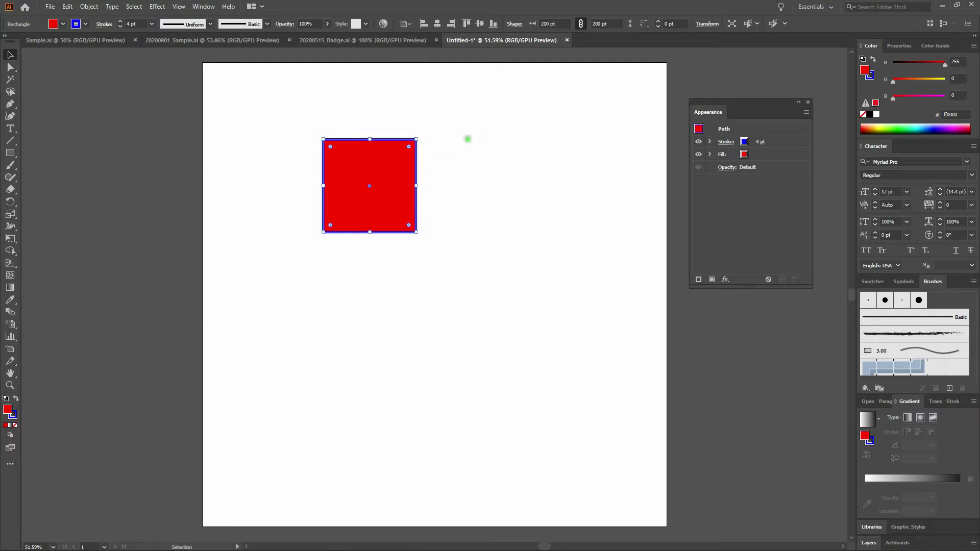
{"action": "key", "text": "ctrl+z"}
{"action": "key", "text": "ctrl+z"}
{"action": "key", "text": "ctrl+z"}
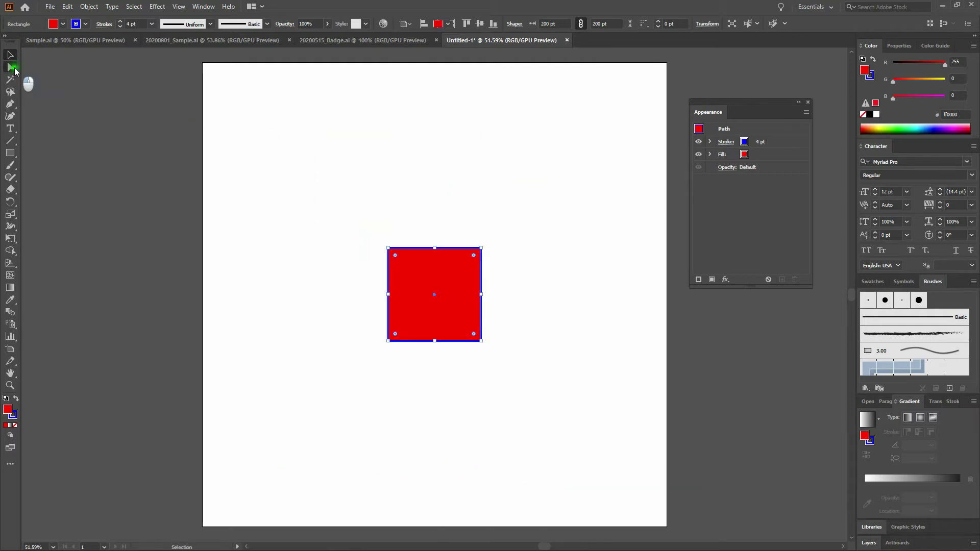
{"action": "key", "text": "a"}
{"action": "left_click", "coordinate": [470, 194]}
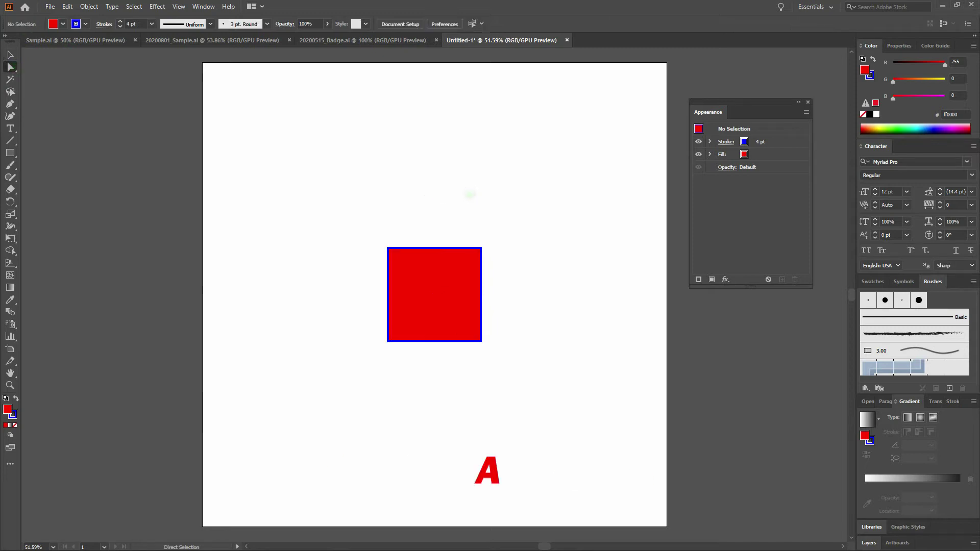
{"action": "left_click", "coordinate": [461, 276]}
{"action": "left_click", "coordinate": [513, 223]}
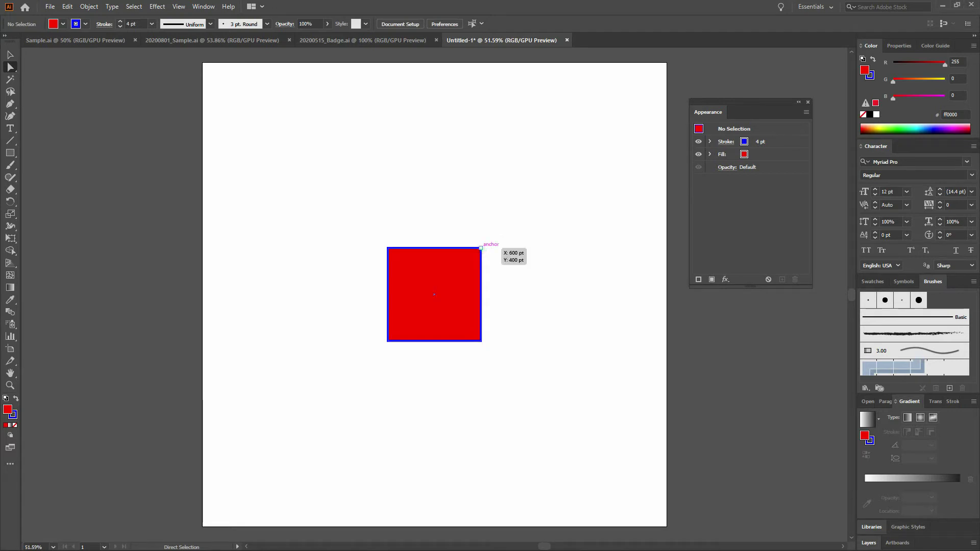
{"action": "left_click", "coordinate": [481, 249]}
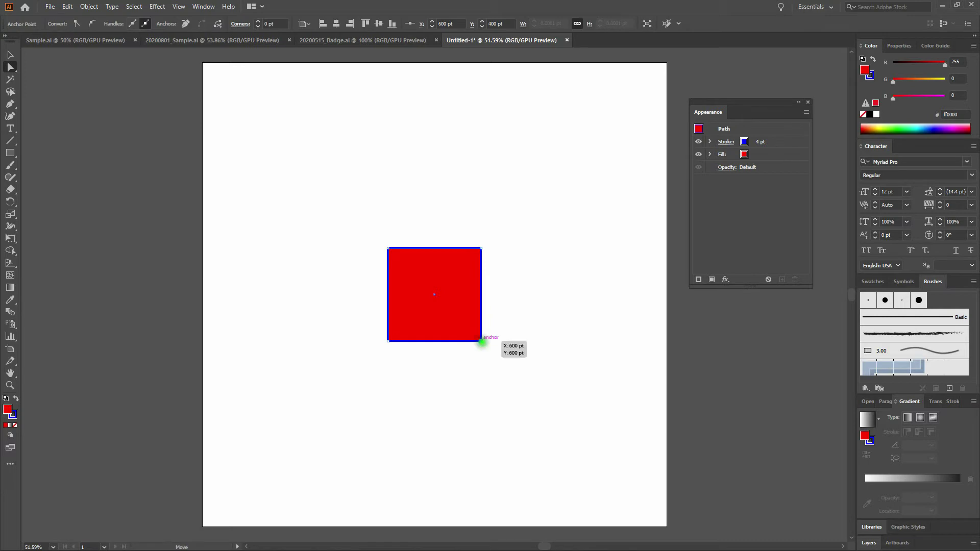
{"action": "left_click", "coordinate": [388, 340]}
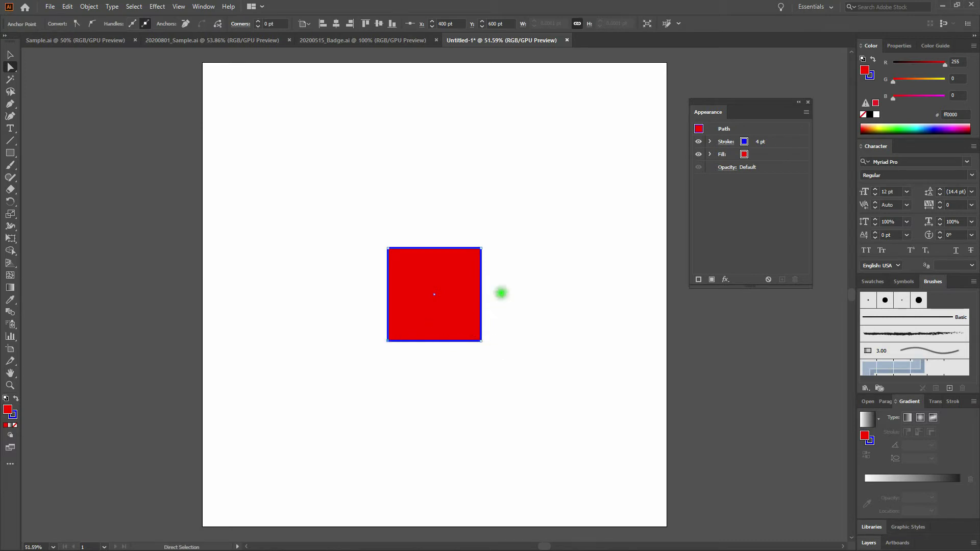
{"action": "left_click", "coordinate": [502, 293]}
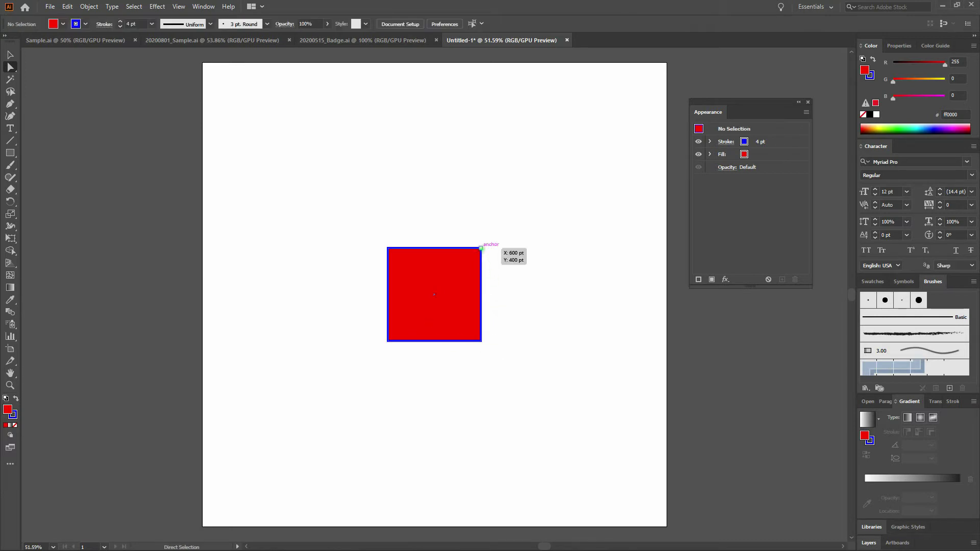
{"action": "left_click", "coordinate": [481, 249]}
{"action": "left_click_drag", "start_coordinate": [481, 248], "coordinate": [531, 203]}
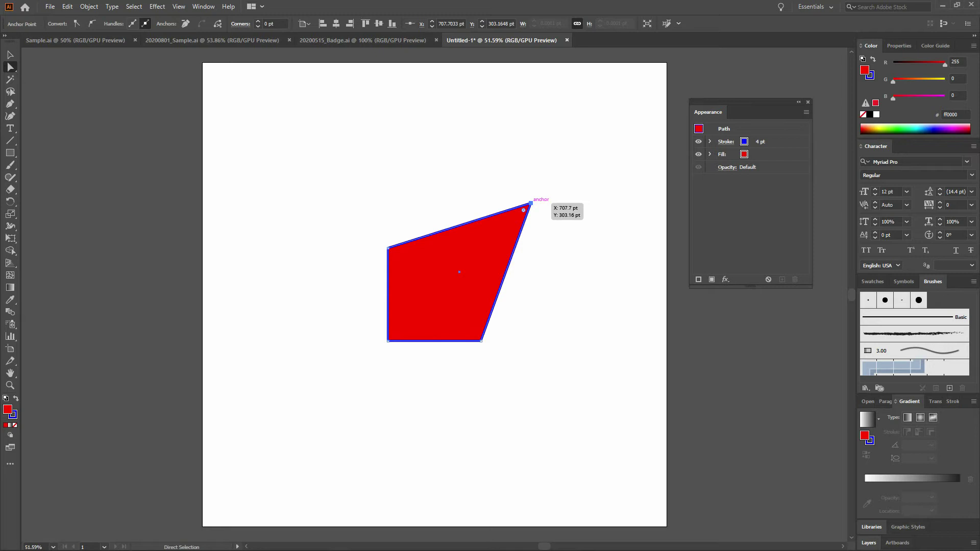
{"action": "key", "text": "ctrl+z"}
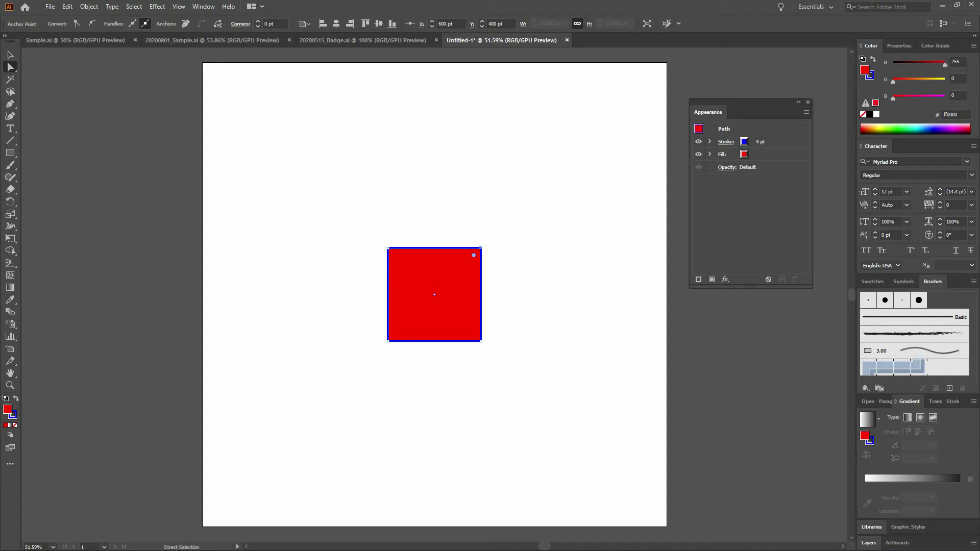
{"action": "left_click", "coordinate": [517, 199]}
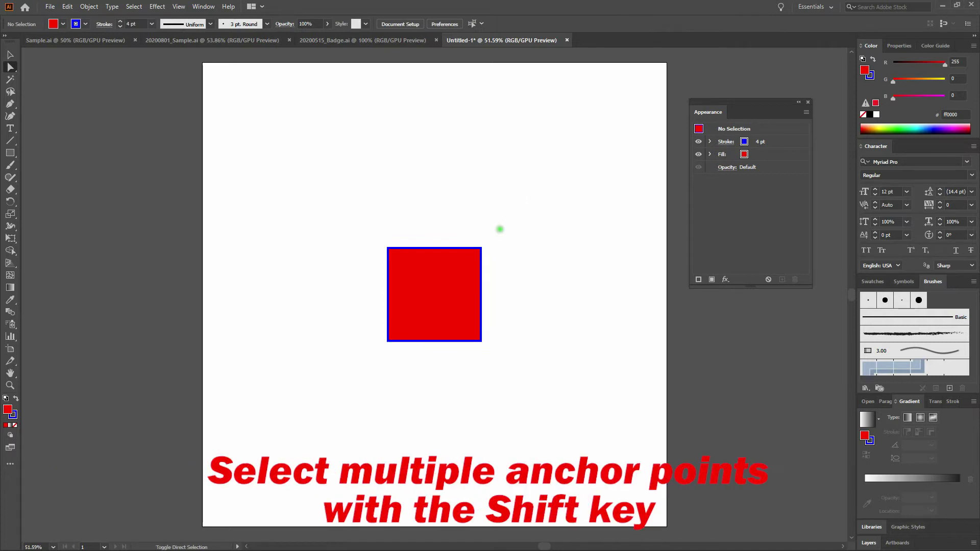
{"action": "left_click", "coordinate": [481, 249]}
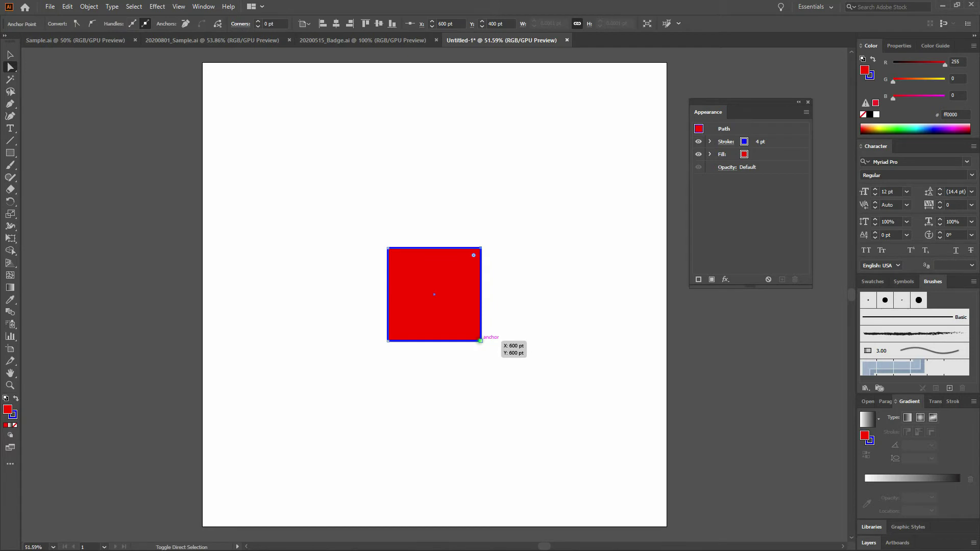
{"action": "left_click", "coordinate": [481, 339], "text": "shift"}
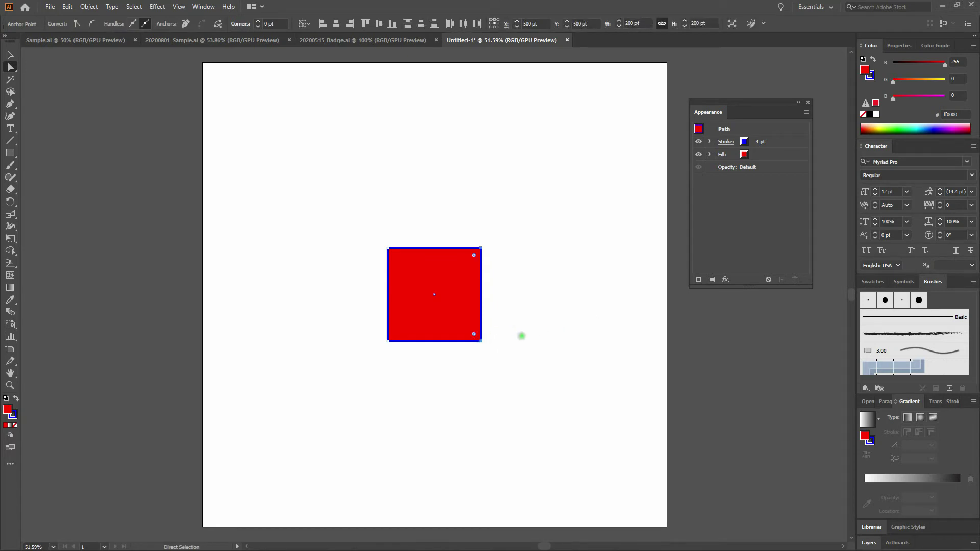
{"action": "left_click_drag", "start_coordinate": [481, 340], "coordinate": [552, 341]}
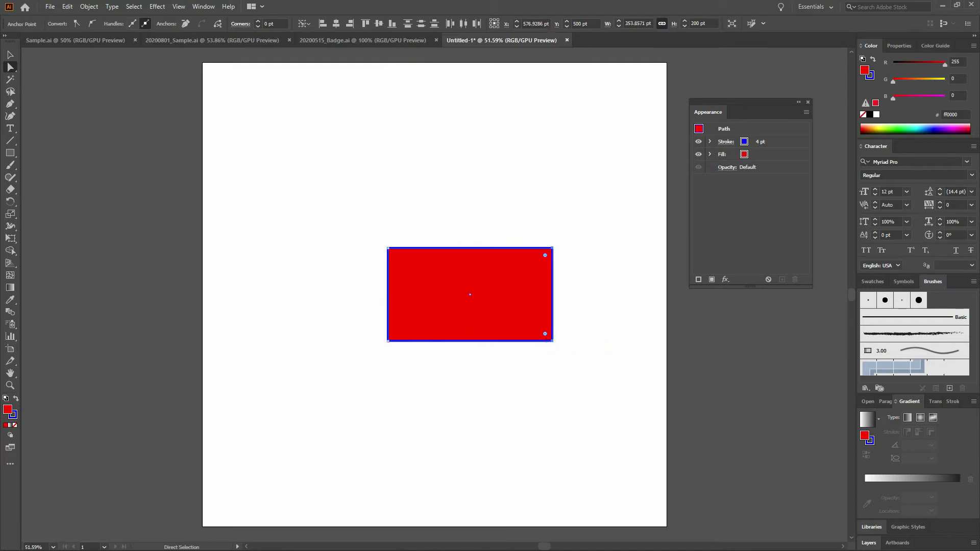
{"action": "key", "text": "ctrl+z"}
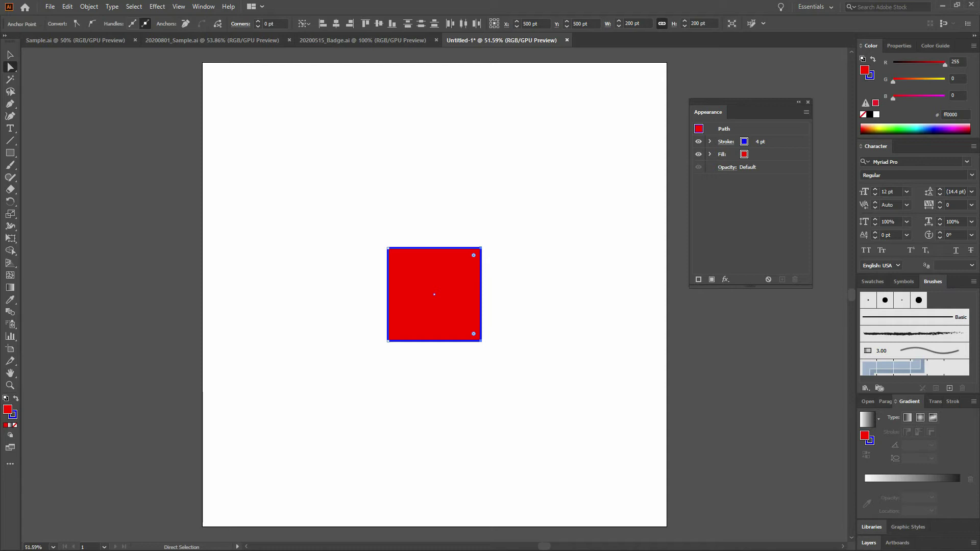
Nudge the right-side anchors out to 333 pt wide, then undo partway back.
{"action": "key", "text": "Right"}
{"action": "key", "text": "Right"}
{"action": "key", "text": "Right"}
{"action": "key", "text": "Right"}
{"action": "key", "text": "Right"}
{"action": "key", "text": "Right"}
{"action": "key", "text": "Right"}
{"action": "key", "text": "Right"}
{"action": "key", "text": "Right"}
{"action": "key", "text": "Right"}
{"action": "key", "text": "Right"}
{"action": "key", "text": "Right"}
{"action": "key", "text": "Right"}
{"action": "key", "text": "Right"}
{"action": "key", "text": "Right"}
{"action": "key", "text": "Right"}
{"action": "key", "text": "Right"}
{"action": "key", "text": "Right"}
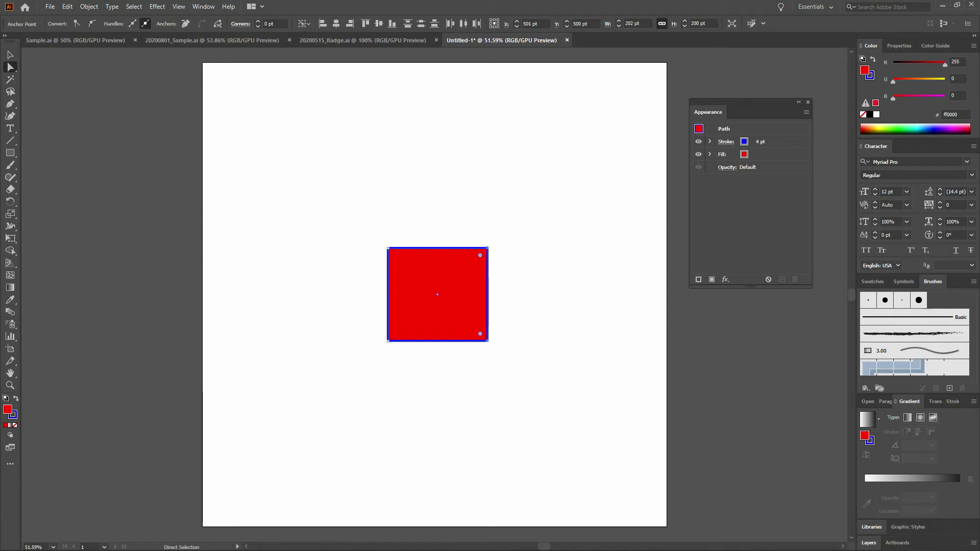
{"action": "key", "text": "Right"}
{"action": "key", "text": "Right"}
{"action": "key", "text": "Right"}
{"action": "key", "text": "Right"}
{"action": "key", "text": "Right"}
{"action": "key", "text": "Right"}
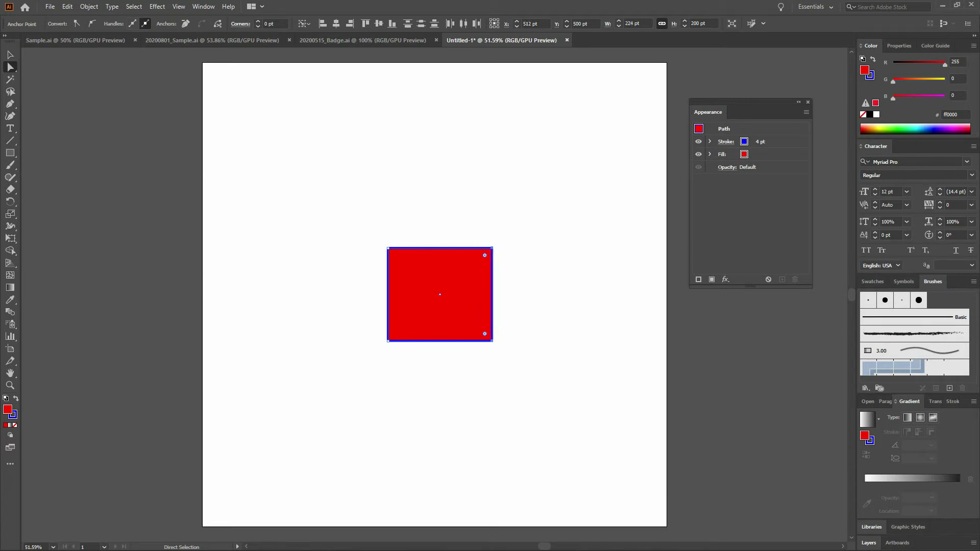
{"action": "key", "text": "Left"}
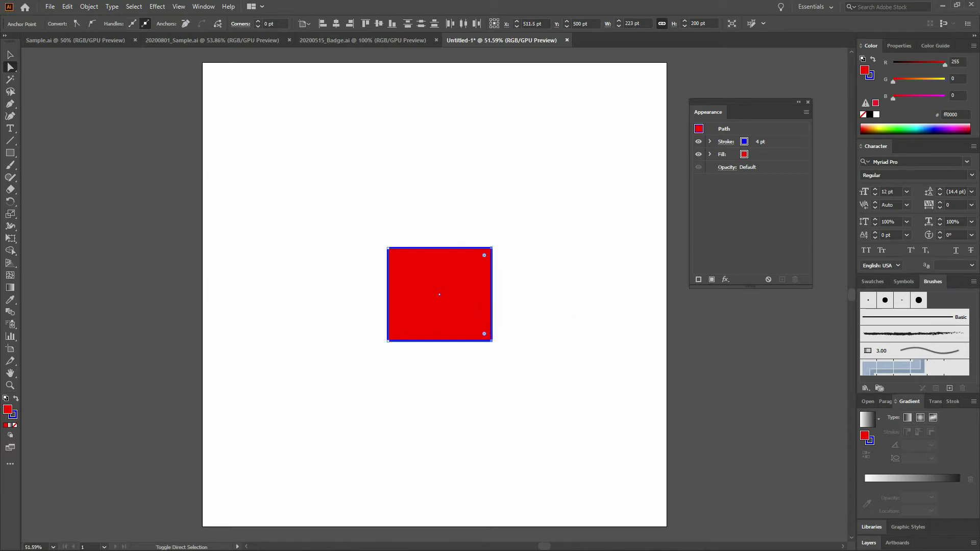
{"action": "key", "text": "shift+Right"}
{"action": "key", "text": "shift+Right"}
{"action": "key", "text": "shift+Right"}
{"action": "key", "text": "shift+Right"}
{"action": "key", "text": "shift+Right"}
{"action": "key", "text": "shift+Right"}
{"action": "key", "text": "shift+Right"}
{"action": "key", "text": "shift+Right"}
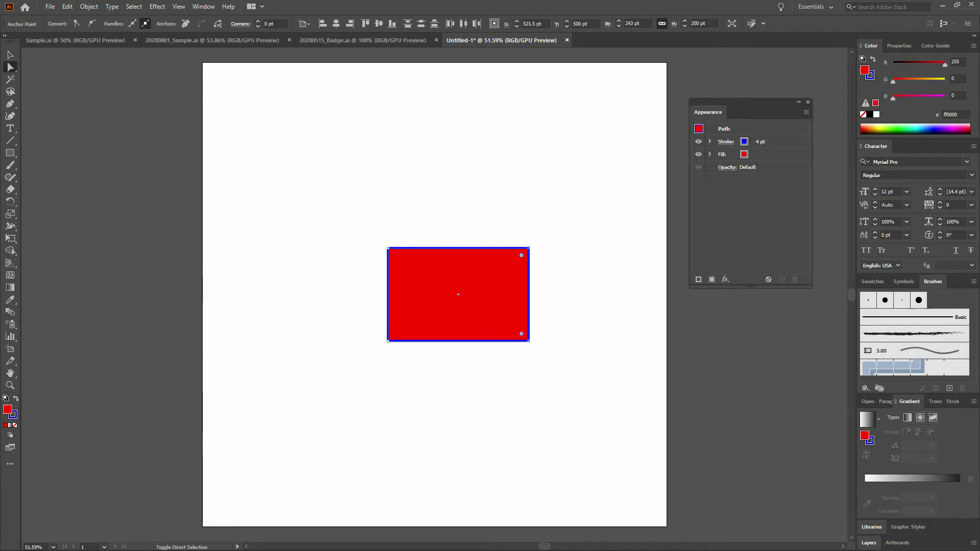
{"action": "key", "text": "shift+Right"}
{"action": "key", "text": "shift+Right"}
{"action": "key", "text": "shift+Right"}
{"action": "key", "text": "shift+Right"}
{"action": "key", "text": "shift+Right"}
{"action": "key", "text": "shift+Right"}
{"action": "key", "text": "shift+Right"}
{"action": "key", "text": "shift+Right"}
{"action": "key", "text": "shift+Right"}
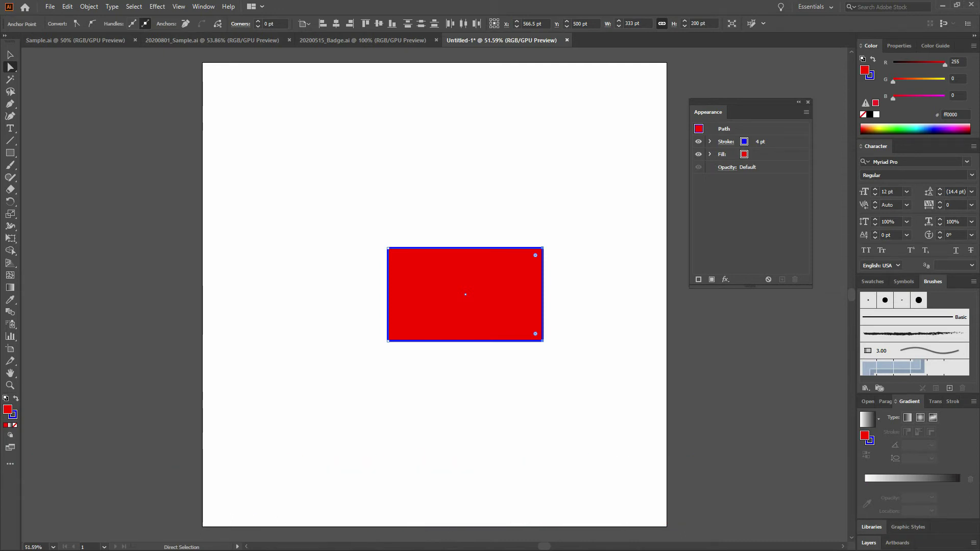
{"action": "key", "text": "ctrl+z"}
{"action": "key", "text": "ctrl+z"}
{"action": "key", "text": "ctrl+z"}
{"action": "key", "text": "ctrl+z"}
{"action": "key", "text": "ctrl+z"}
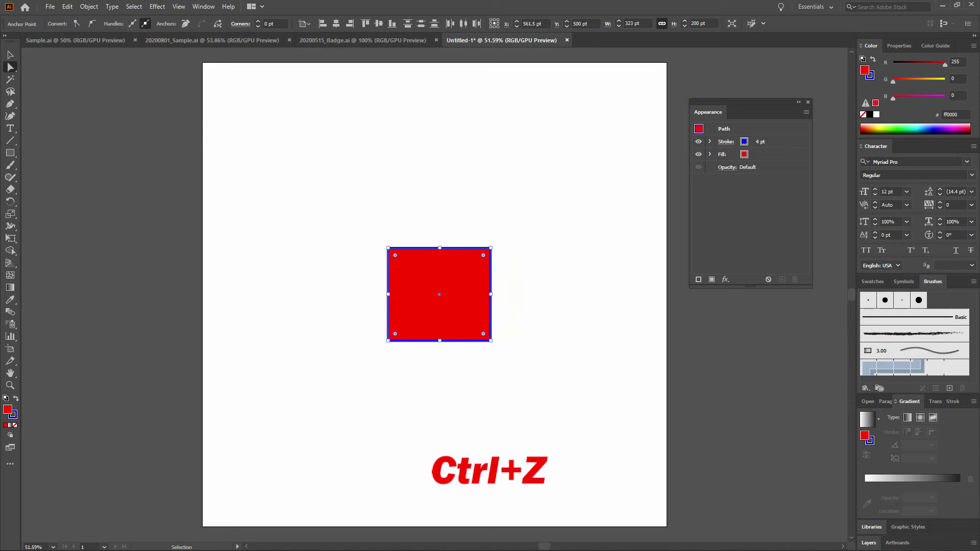
Undo back to the original 200 pt square and deselect it.
{"action": "key", "text": "ctrl+z"}
{"action": "key", "text": "ctrl+z"}
{"action": "key", "text": "ctrl+z"}
{"action": "key", "text": "ctrl+z"}
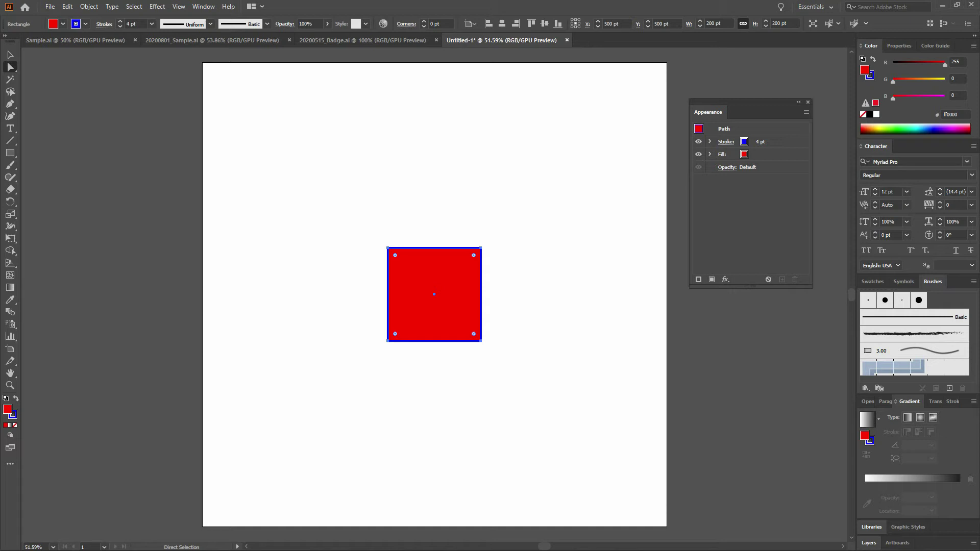
{"action": "left_click", "coordinate": [560, 282]}
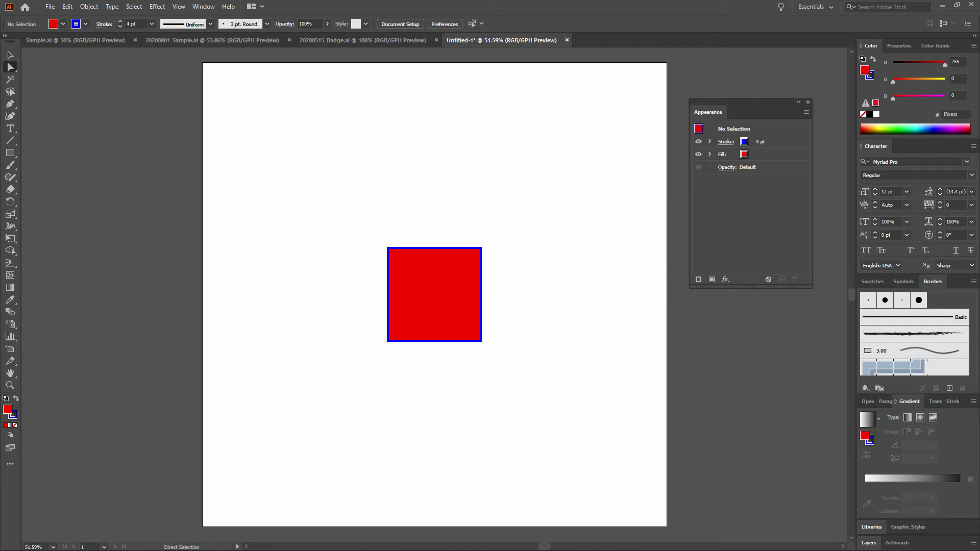
{"action": "left_click", "coordinate": [545, 207]}
Widen the square to 250 × 200 pt by shift-nudging its right anchors, then zoom to 150%.
{"action": "left_click_drag", "start_coordinate": [545, 206], "coordinate": [468, 387]}
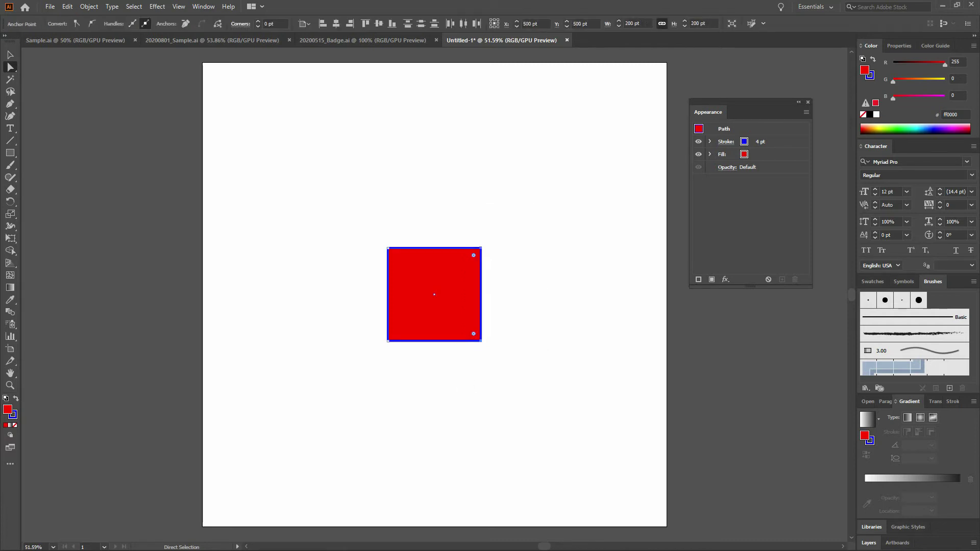
{"action": "left_click_drag", "start_coordinate": [481, 286], "coordinate": [514, 290]}
{"action": "key", "text": "ctrl+z"}
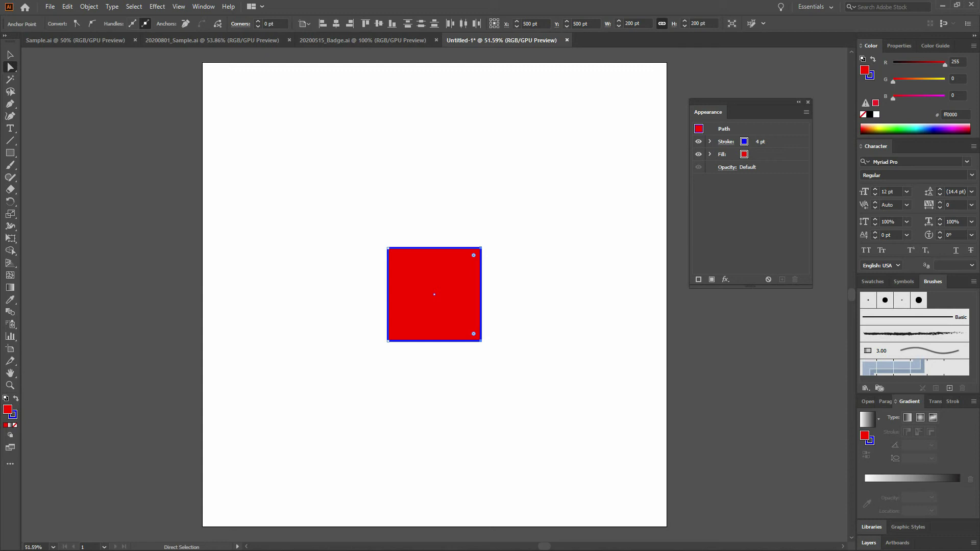
{"action": "key", "text": "ctrl"}
{"action": "key", "text": "shift+Right"}
{"action": "key", "text": "shift+Right"}
{"action": "key", "text": "shift+Right"}
{"action": "key", "text": "shift+Right"}
{"action": "key", "text": "shift+Right"}
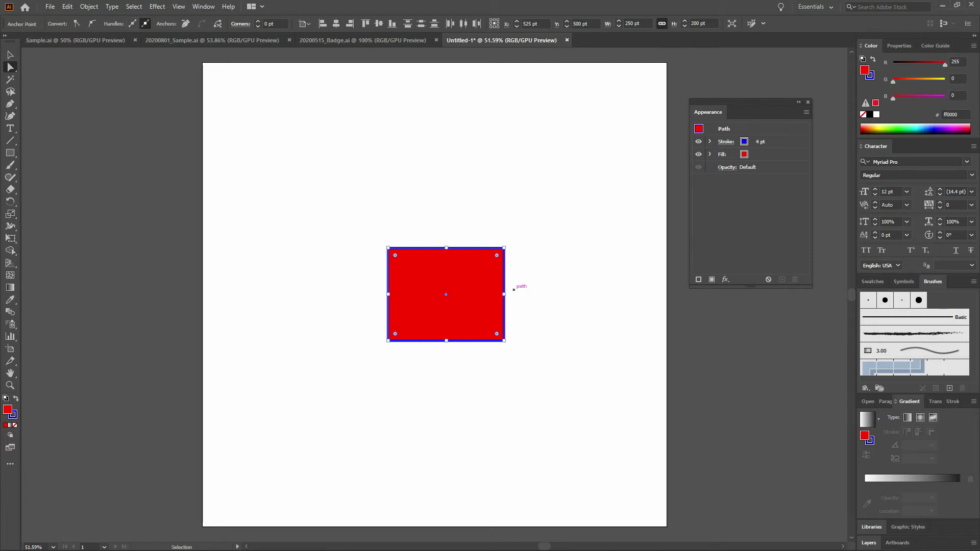
{"action": "key", "text": "ctrl+plus"}
{"action": "key", "text": "ctrl+plus"}
{"action": "key", "text": "ctrl+plus"}
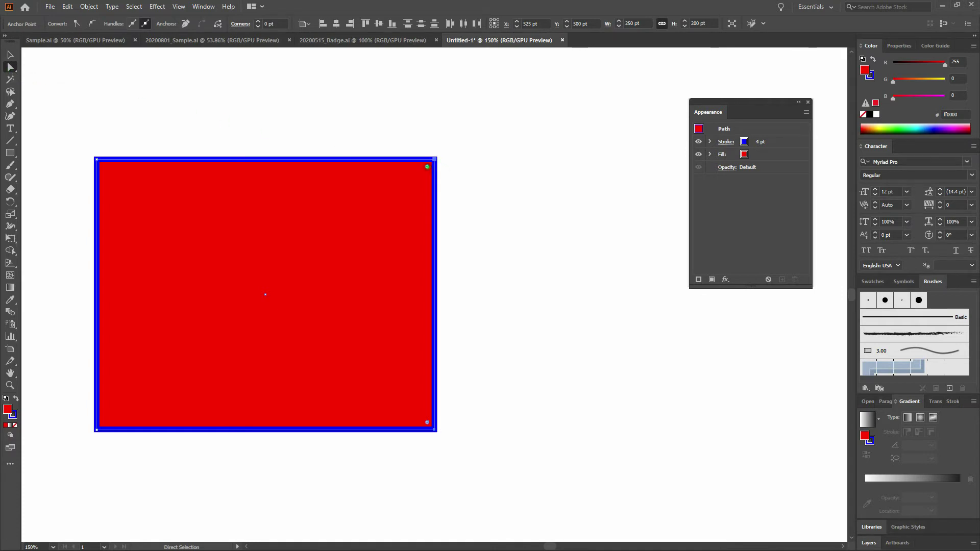
{"action": "left_click_drag", "start_coordinate": [427, 167], "coordinate": [311, 221]}
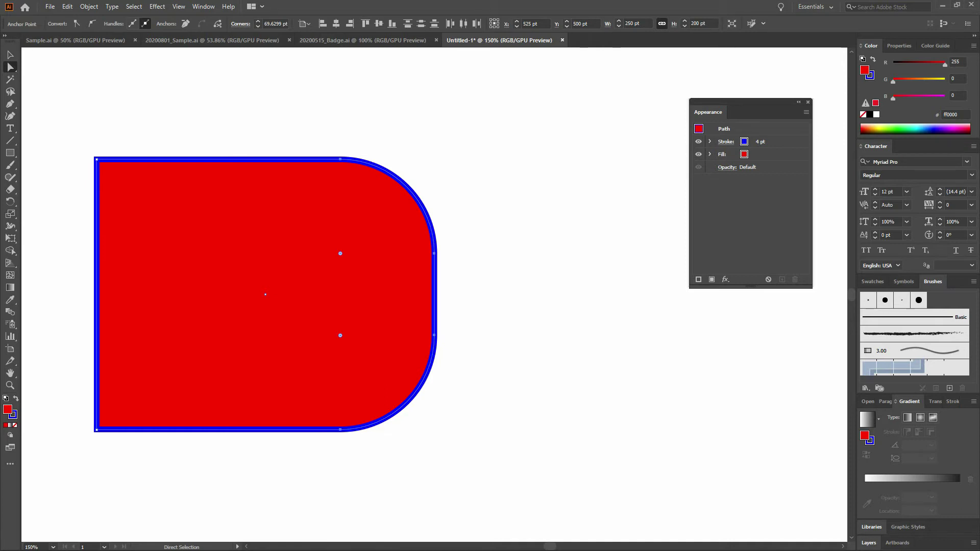
{"action": "key", "text": "ctrl+z"}
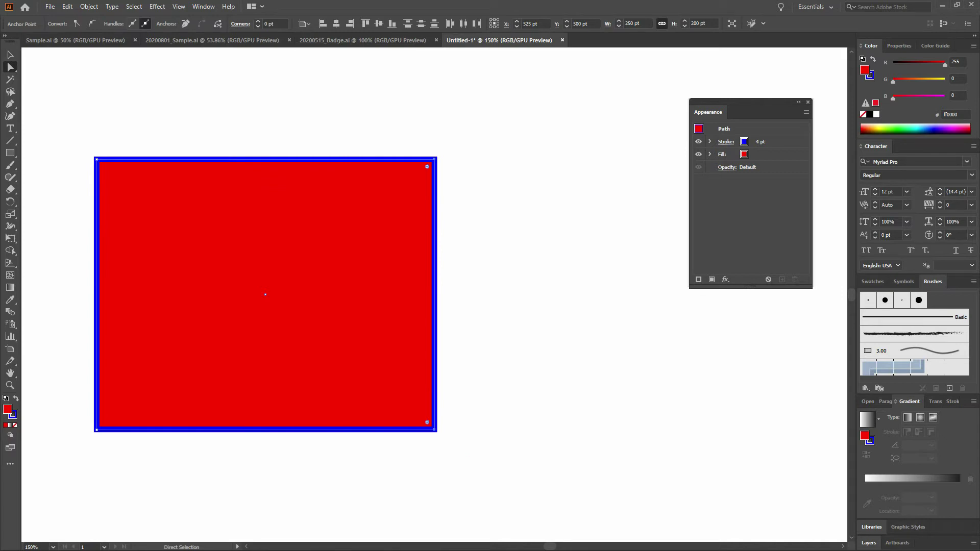
{"action": "left_click", "coordinate": [472, 243]}
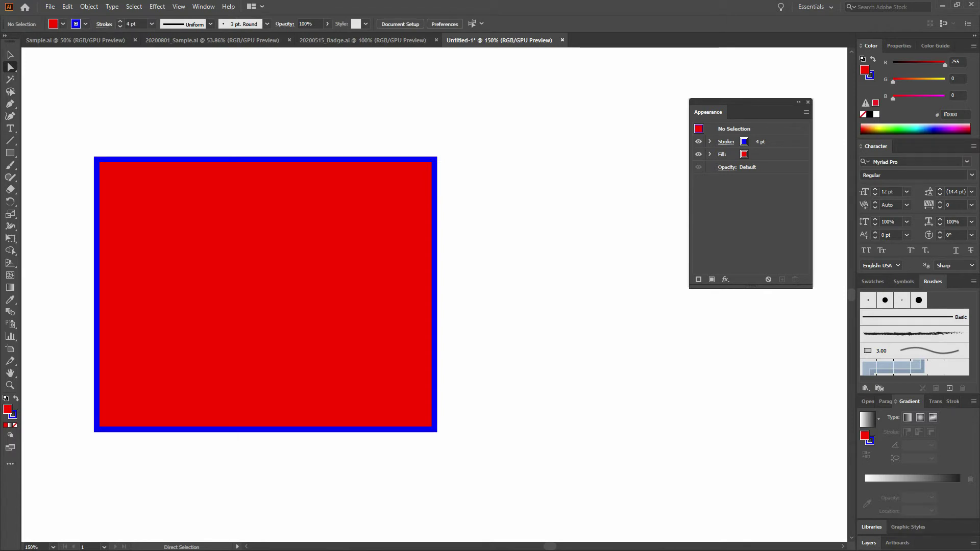
Fit the artboard in view and undo the widening back to the 200 pt square.
{"action": "key", "text": "v"}
{"action": "key", "text": "ctrl+0"}
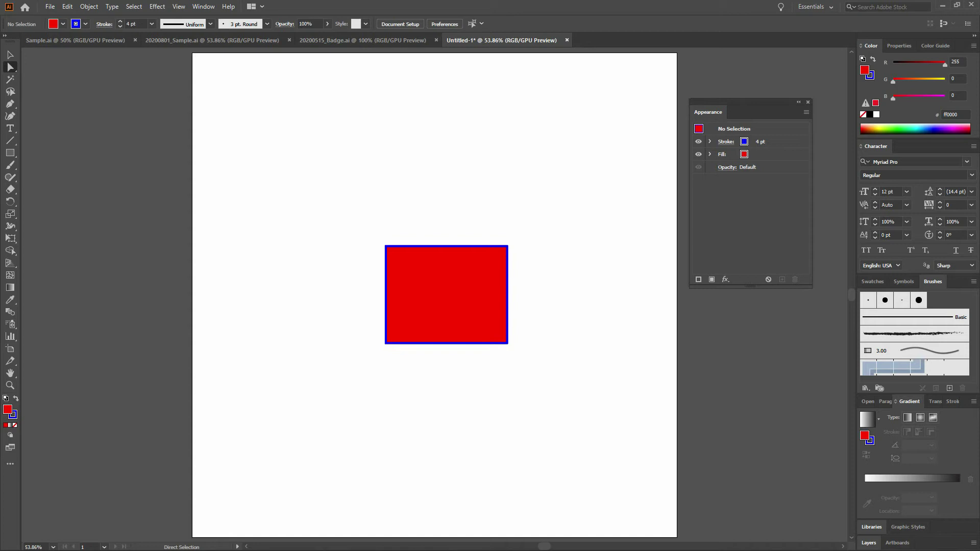
{"action": "key", "text": "ctrl"}
{"action": "key", "text": "ctrl+z"}
{"action": "key", "text": "ctrl+z"}
{"action": "key", "text": "ctrl+z"}
{"action": "key", "text": "ctrl+z"}
{"action": "key", "text": "ctrl+z"}
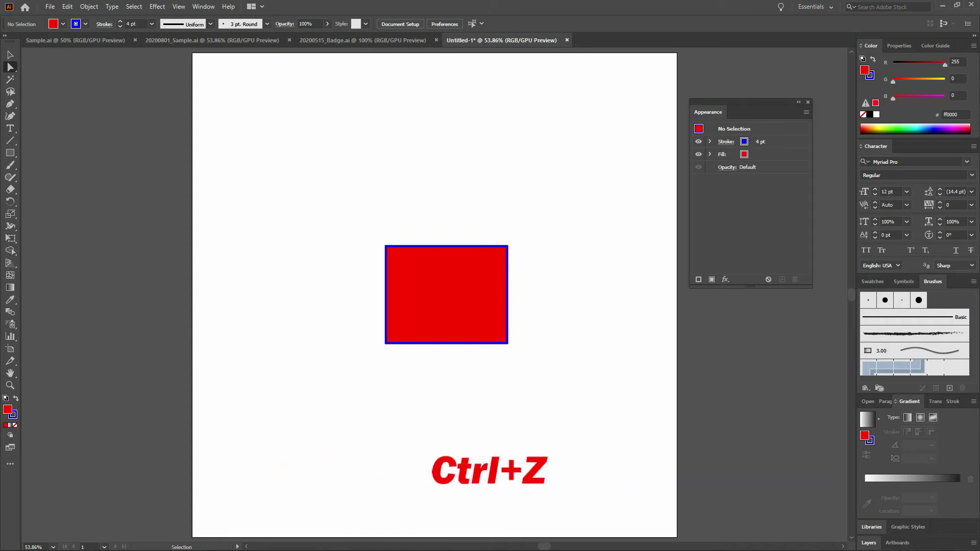
{"action": "key", "text": "ctrl+z"}
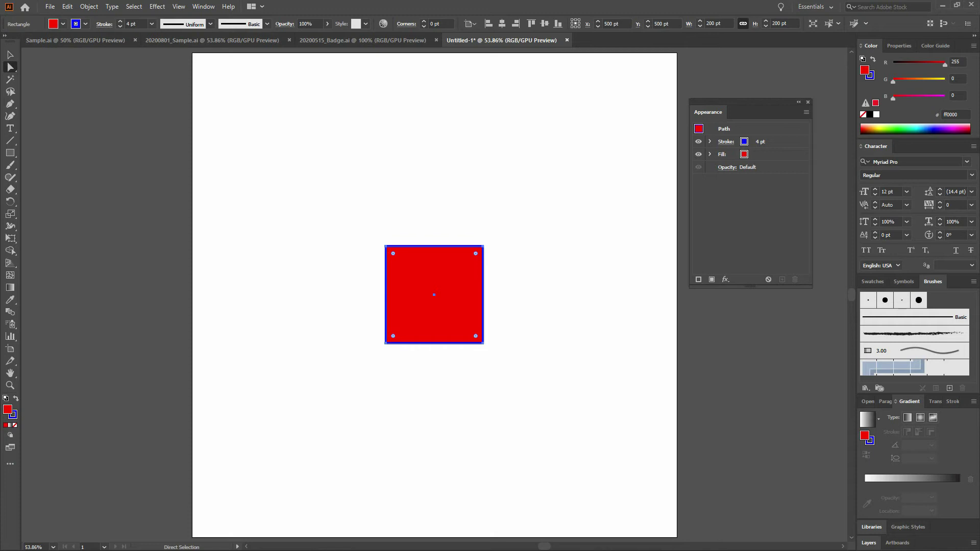
{"action": "left_click", "coordinate": [10, 152]}
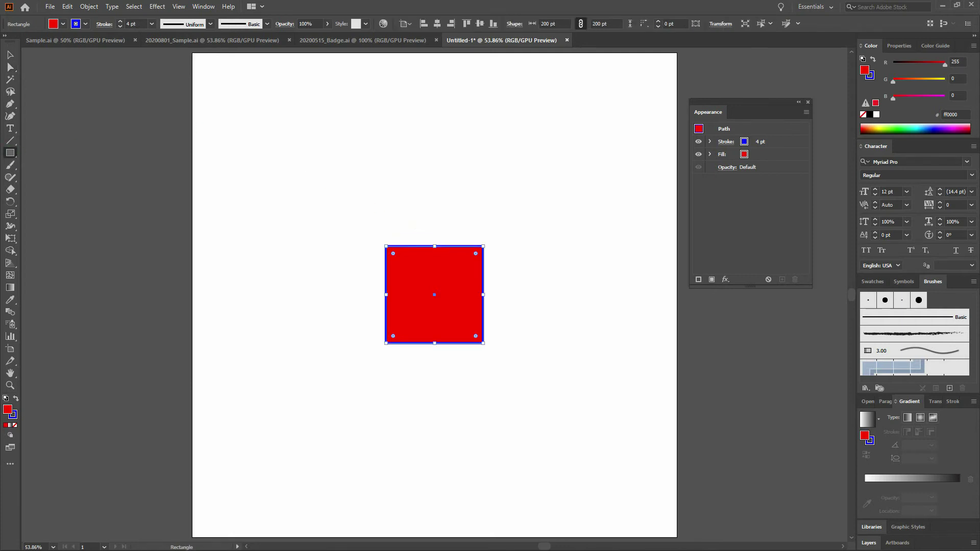
{"action": "left_click_drag", "start_coordinate": [237, 122], "coordinate": [307, 221]}
{"action": "left_click_drag", "start_coordinate": [396, 159], "coordinate": [466, 215]}
{"action": "left_click_drag", "start_coordinate": [535, 202], "coordinate": [603, 294]}
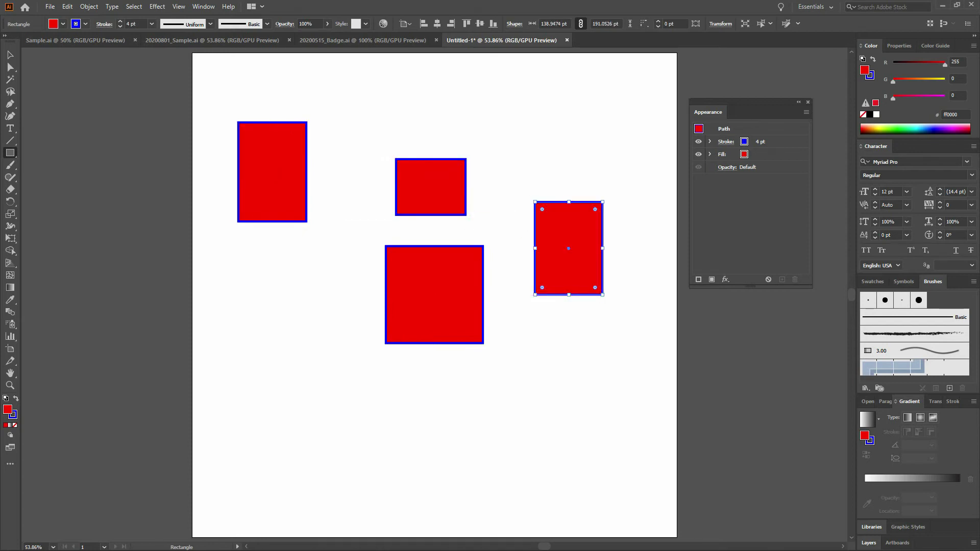
{"action": "left_click_drag", "start_coordinate": [557, 336], "coordinate": [575, 348]}
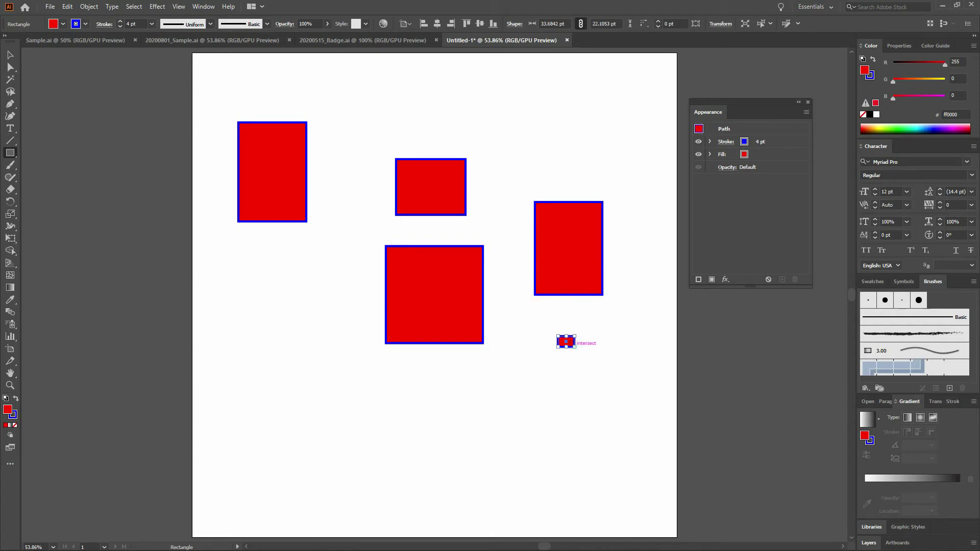
{"action": "key", "text": "ctrl+z"}
{"action": "key", "text": "ctrl+z"}
{"action": "key", "text": "ctrl+z"}
{"action": "key", "text": "ctrl+z"}
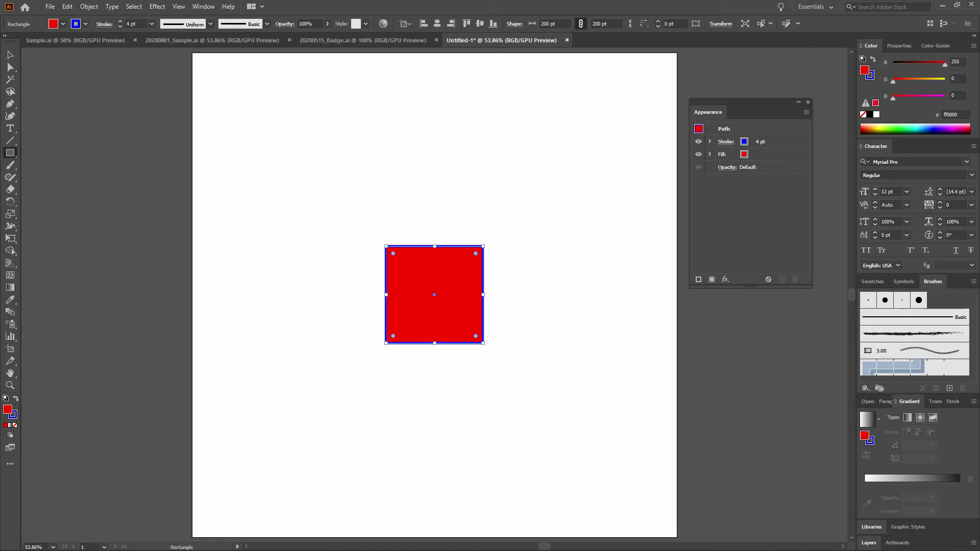
{"action": "key", "text": "ctrl"}
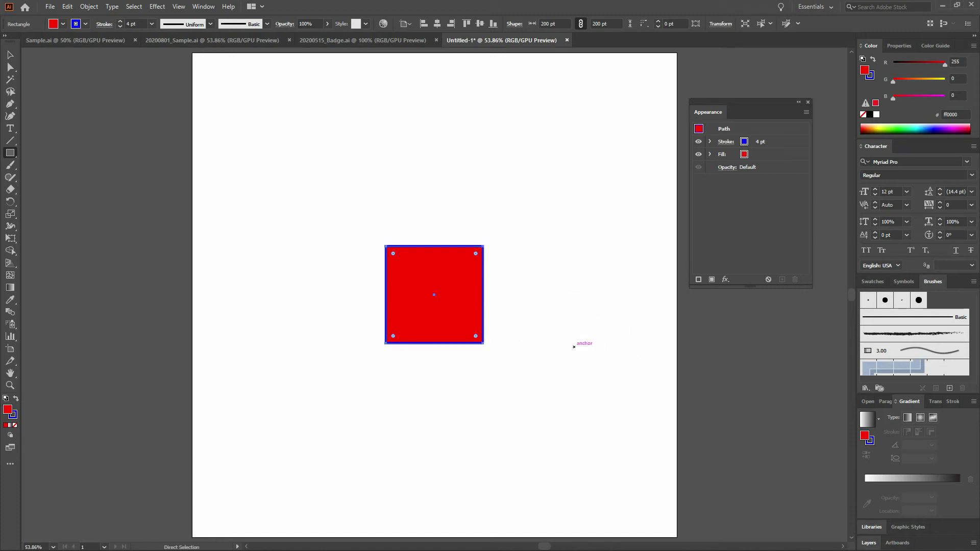
{"action": "left_click", "coordinate": [556, 189]}
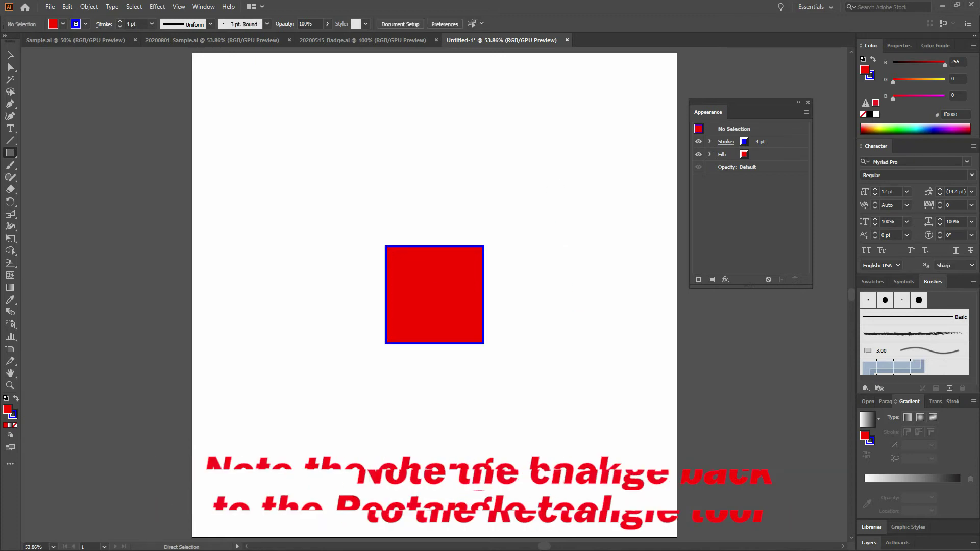
{"action": "key", "text": "ctrl"}
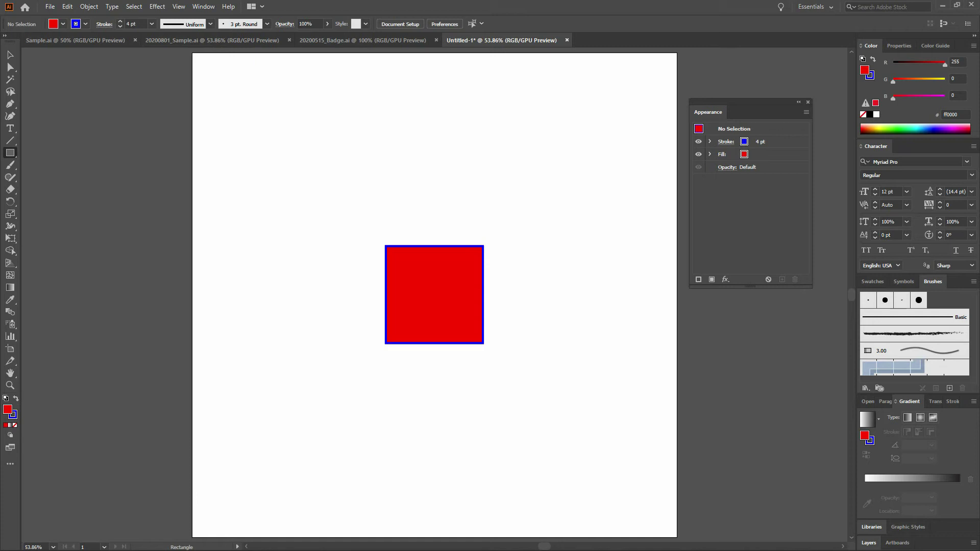
Add a first text line reading 'This is a test.' near the artboard top.
{"action": "left_click", "coordinate": [9, 129]}
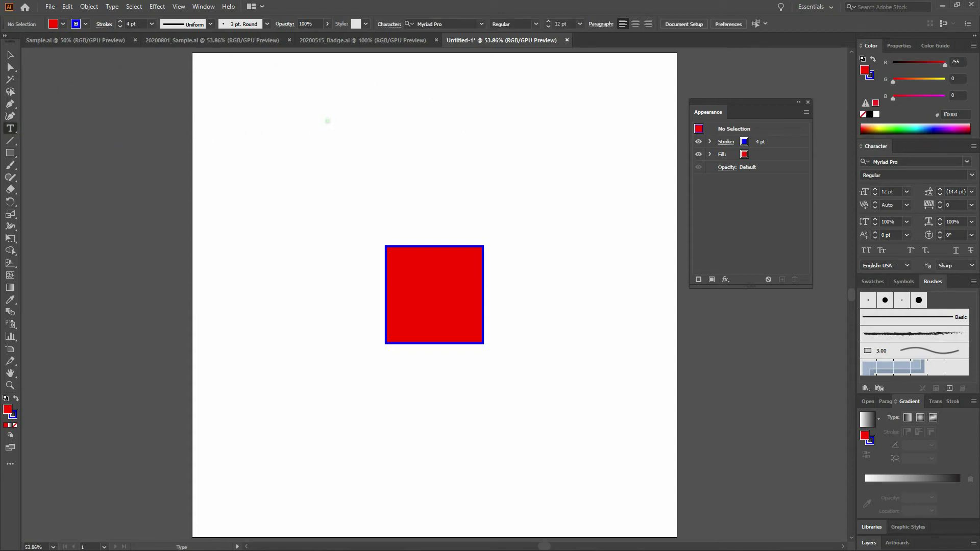
{"action": "left_click", "coordinate": [326, 121]}
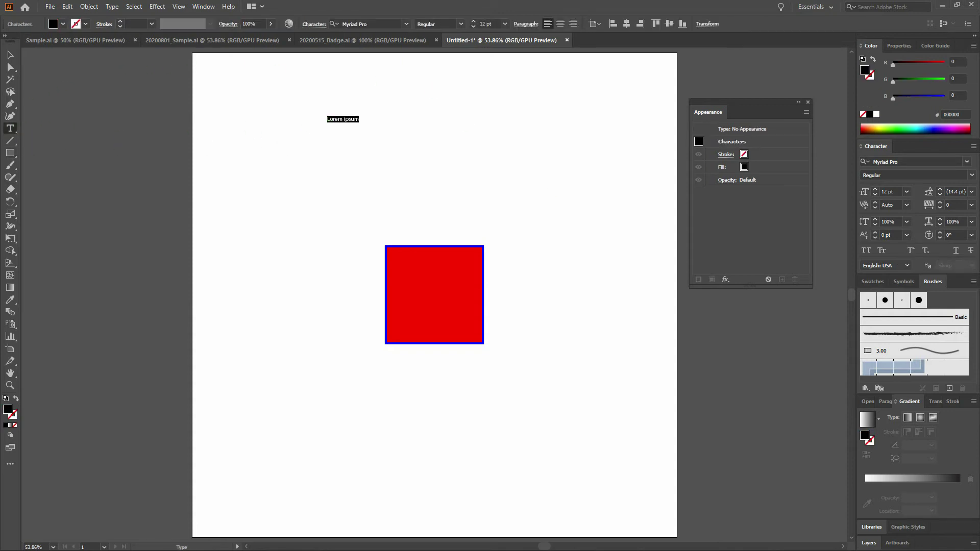
{"action": "type", "text": "This is a test."}
{"action": "key", "text": "ctrl"}
{"action": "left_click", "coordinate": [342, 167], "text": "ctrl"}
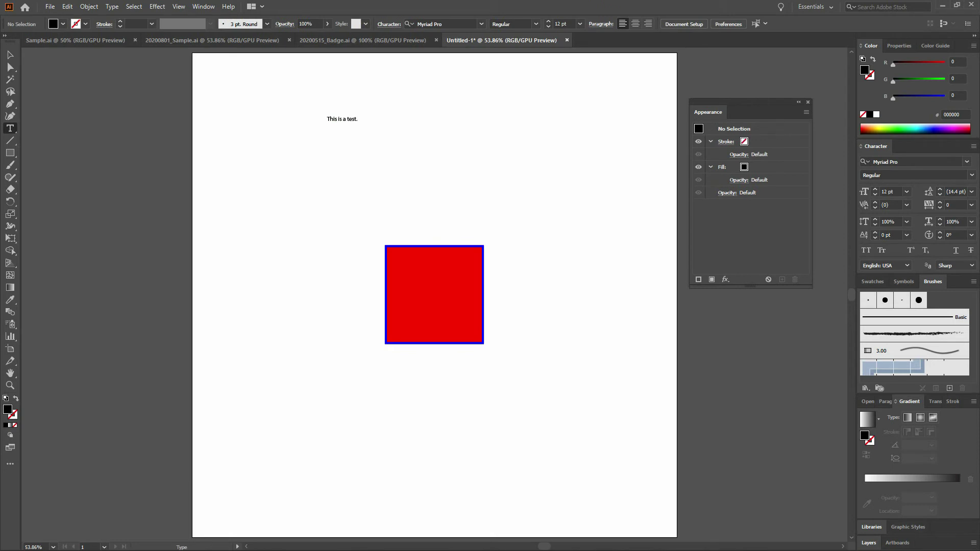
Add a second 'This is a test' line just below the first.
{"action": "left_click", "coordinate": [360, 168]}
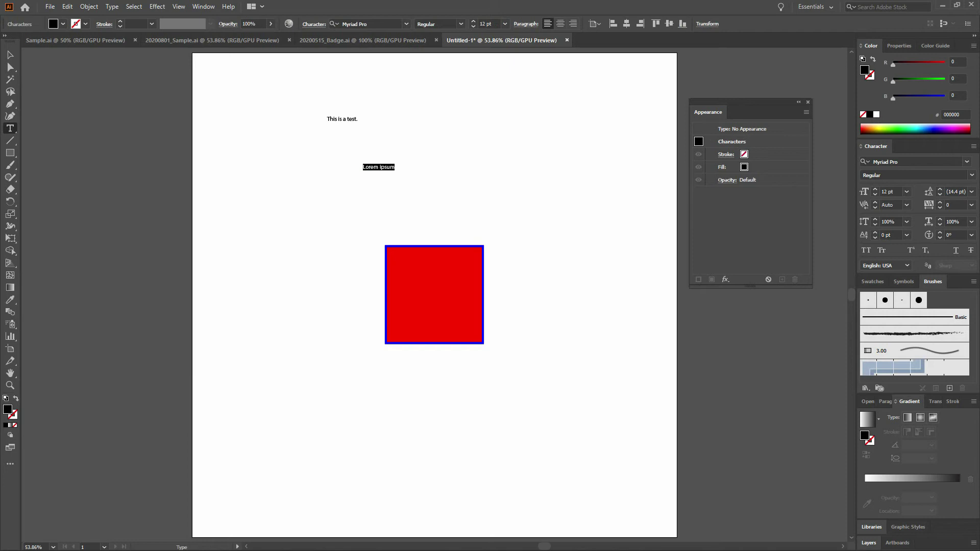
{"action": "type", "text": "This is a test."}
{"action": "left_click", "coordinate": [421, 160], "text": "ctrl"}
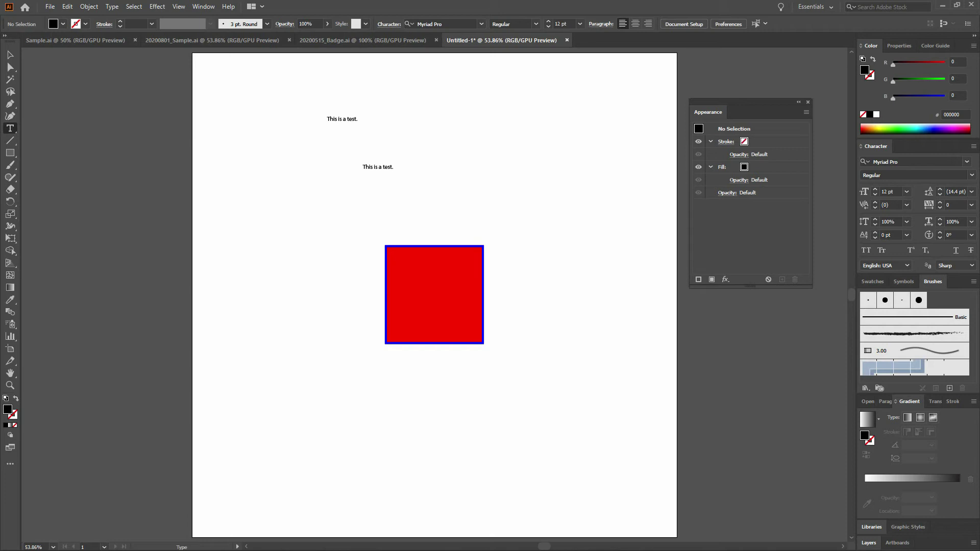
{"action": "key", "text": "ctrl"}
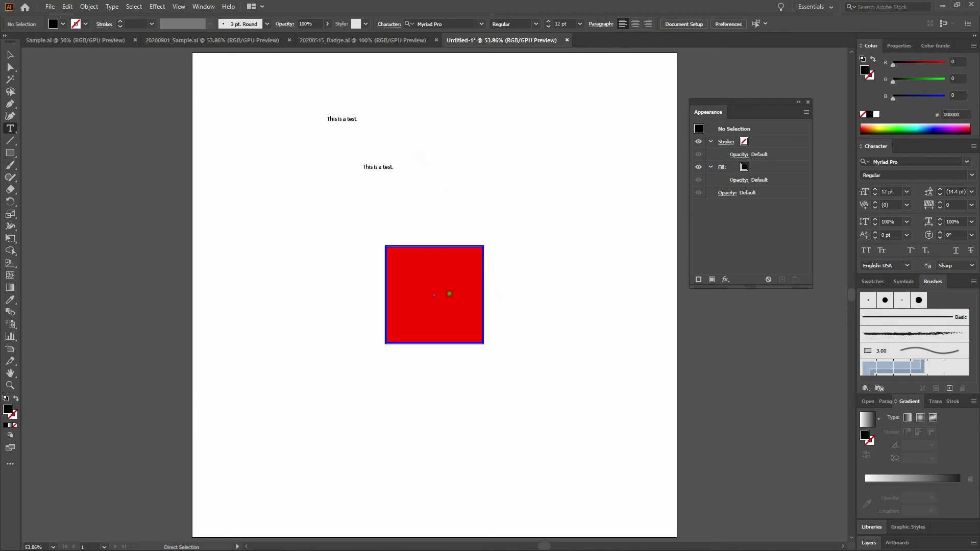
{"action": "left_click_drag", "start_coordinate": [449, 292], "coordinate": [274, 472]}
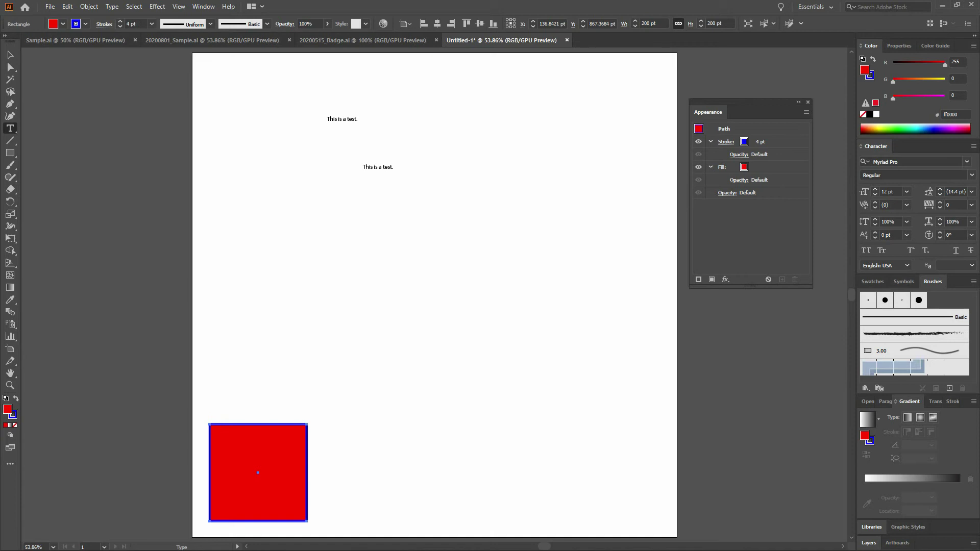
{"action": "key", "text": "ctrl"}
{"action": "left_click", "coordinate": [356, 331], "text": "ctrl"}
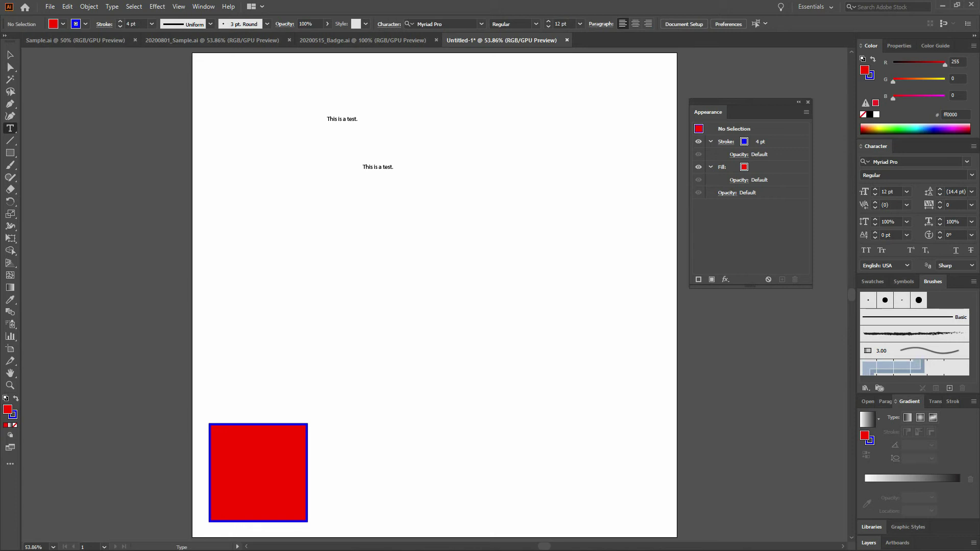
{"action": "key", "text": "ctrl+z"}
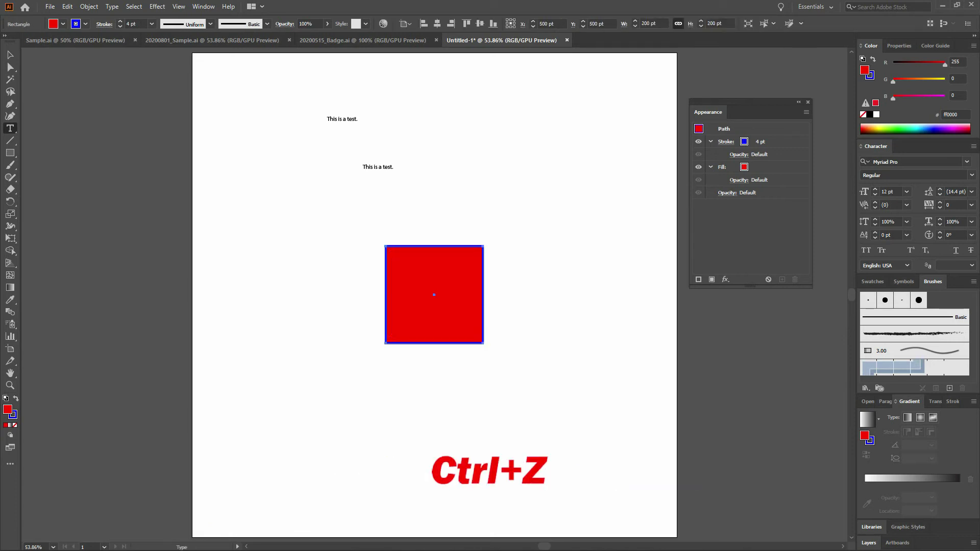
{"action": "key", "text": "r"}
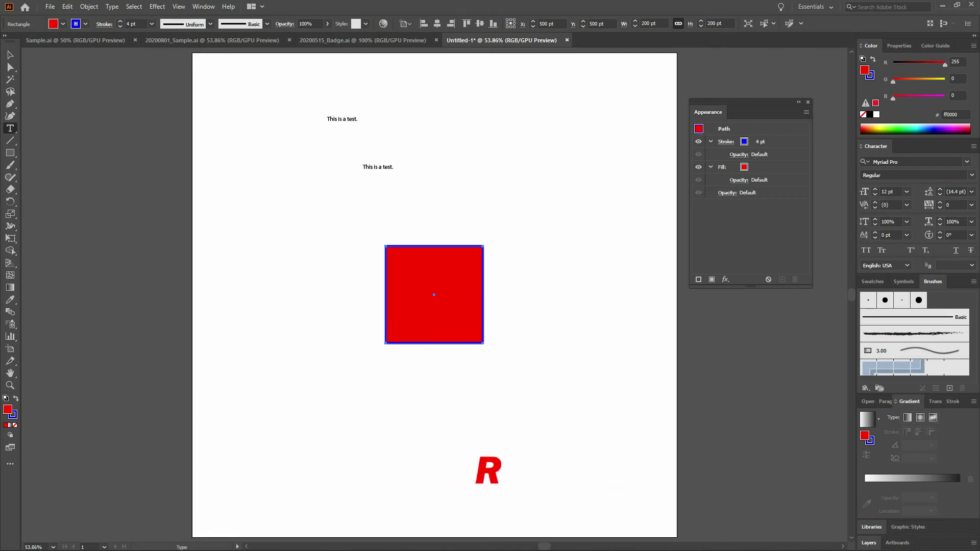
{"action": "left_click", "coordinate": [10, 201]}
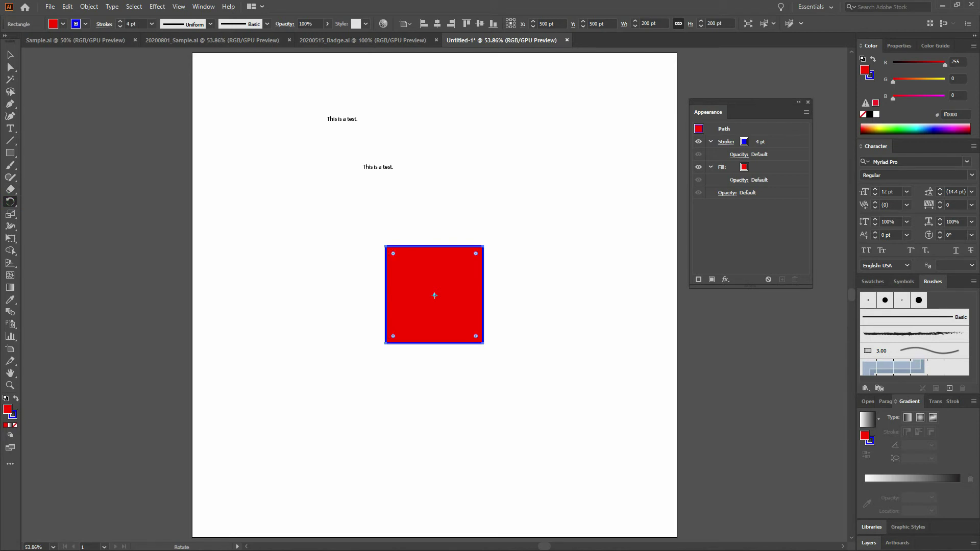
{"action": "key", "text": "a"}
{"action": "left_click", "coordinate": [416, 215]}
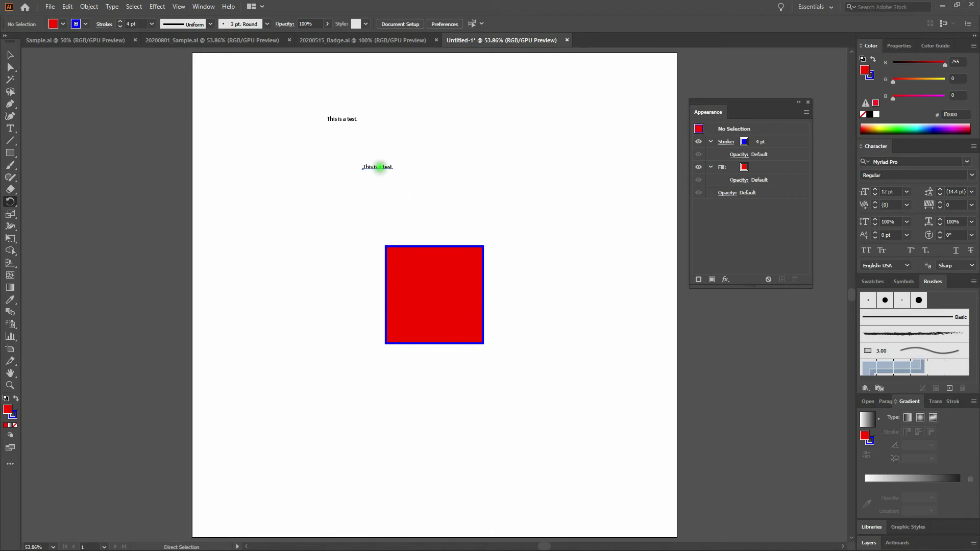
Rotate the lower text line 45° so it slants up to the right.
{"action": "left_click", "coordinate": [380, 166]}
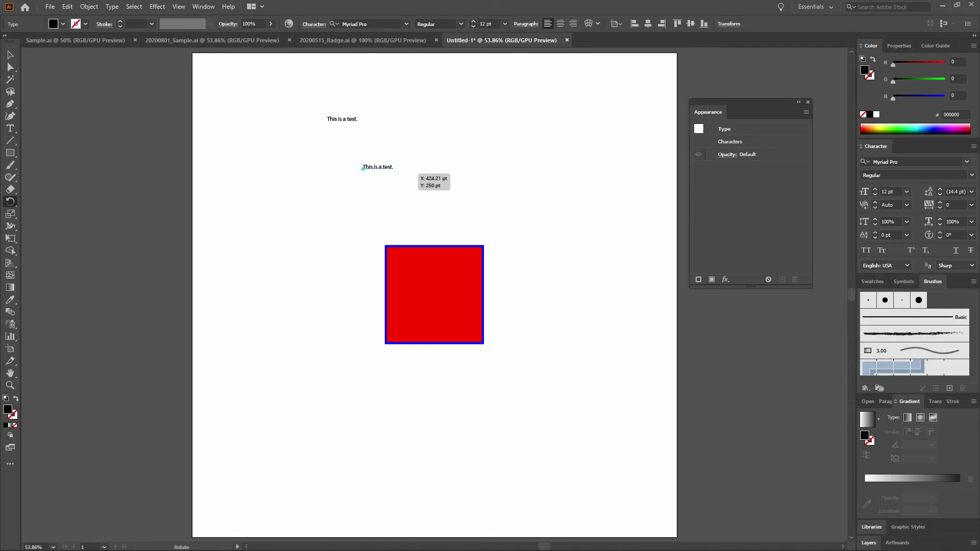
{"action": "left_click_drag", "start_coordinate": [397, 174], "coordinate": [395, 152]}
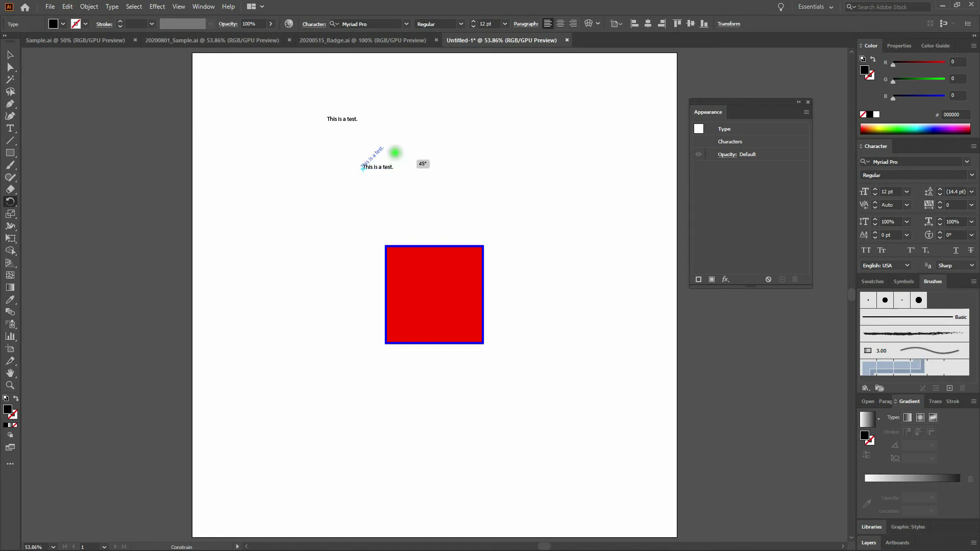
{"action": "left_click_drag", "start_coordinate": [395, 152], "coordinate": [395, 153]}
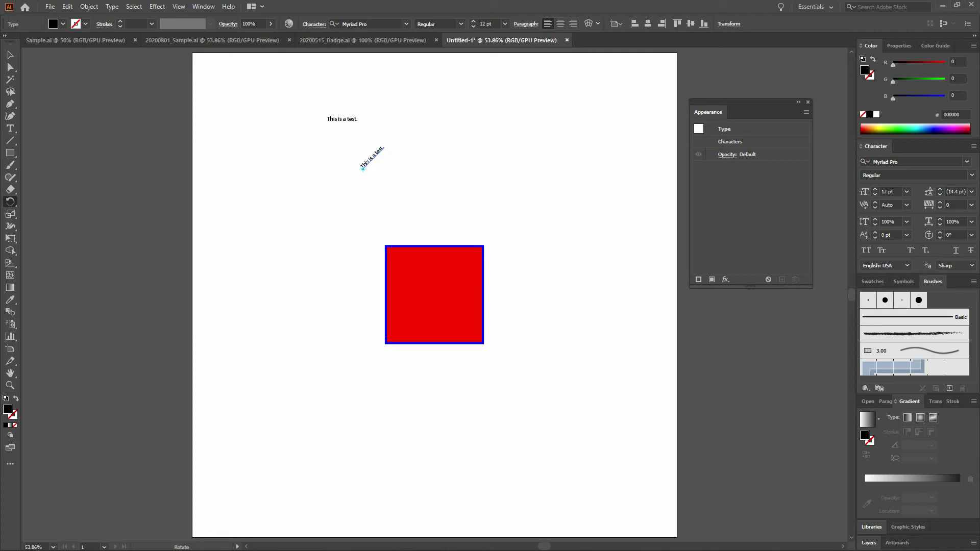
{"action": "left_click", "coordinate": [417, 310], "text": "ctrl"}
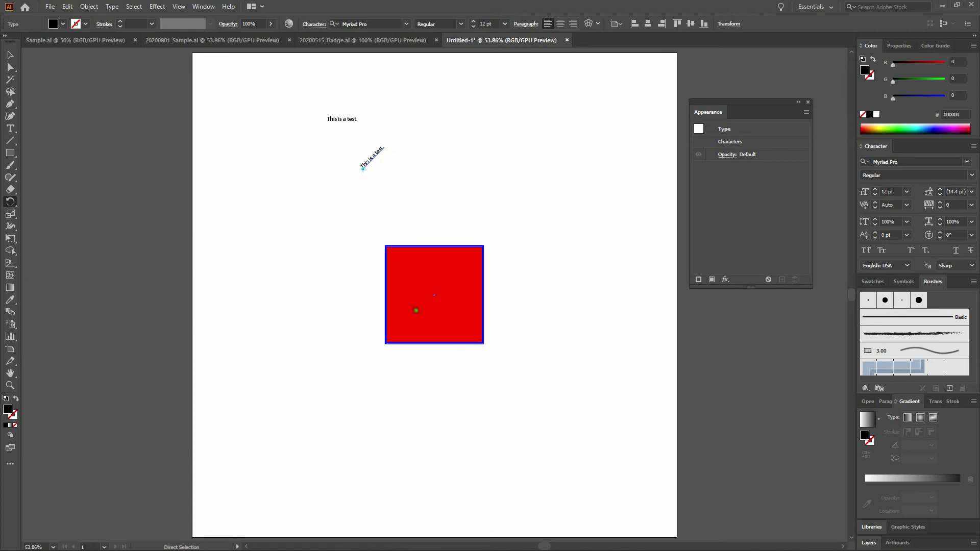
Rotate the red square 45° into a diamond, then deselect it.
{"action": "left_click", "coordinate": [424, 308], "text": "ctrl"}
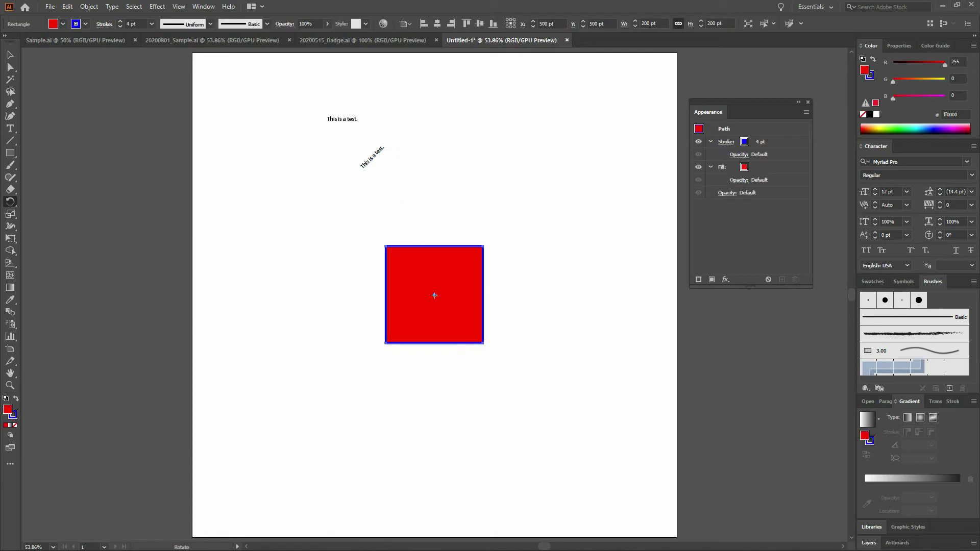
{"action": "left_click_drag", "start_coordinate": [480, 372], "coordinate": [517, 341]}
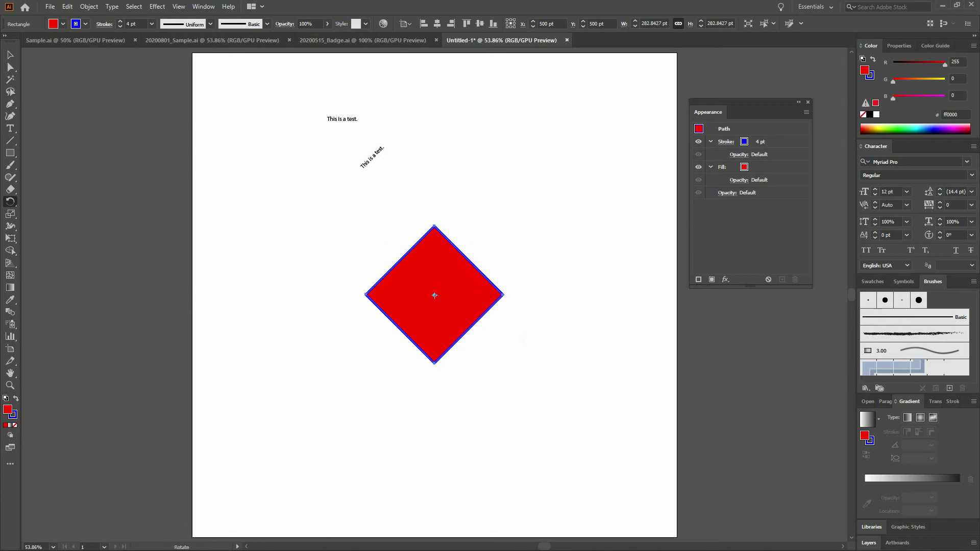
{"action": "key", "text": "a"}
{"action": "left_click", "coordinate": [517, 342]}
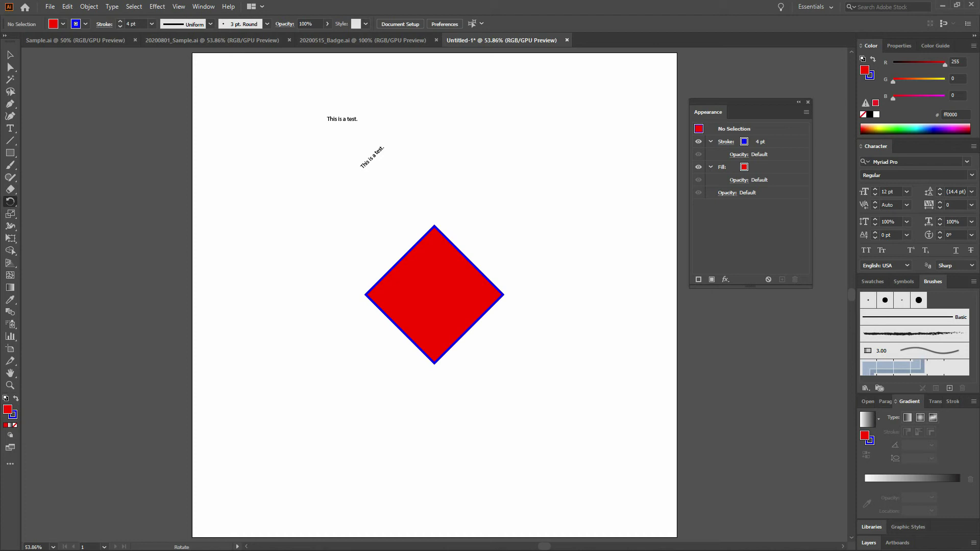
Round the diamond's corners to about 58.69 pt, then undo to restore sharp corners.
{"action": "key", "text": "a"}
{"action": "left_click", "coordinate": [456, 286]}
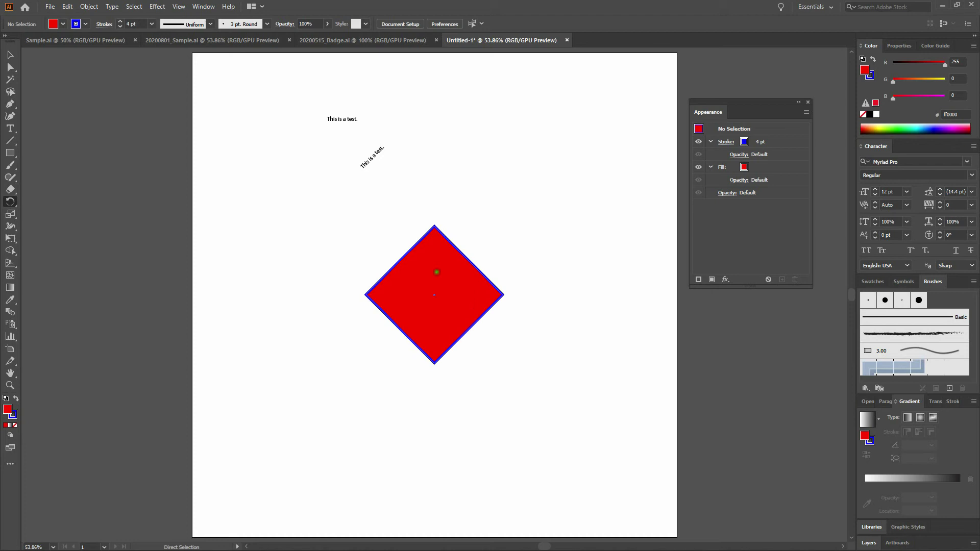
{"action": "left_click", "coordinate": [437, 272]}
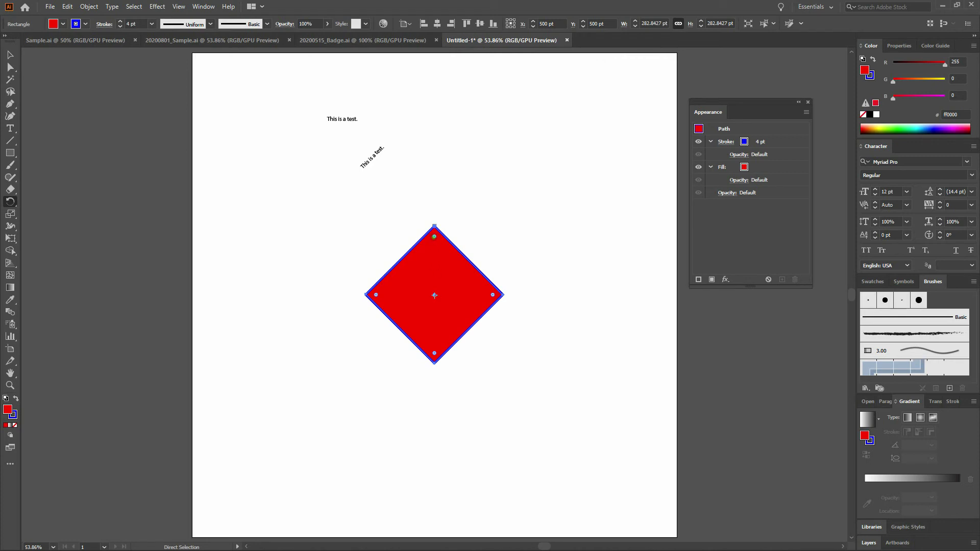
{"action": "left_click_drag", "start_coordinate": [435, 236], "coordinate": [434, 266]}
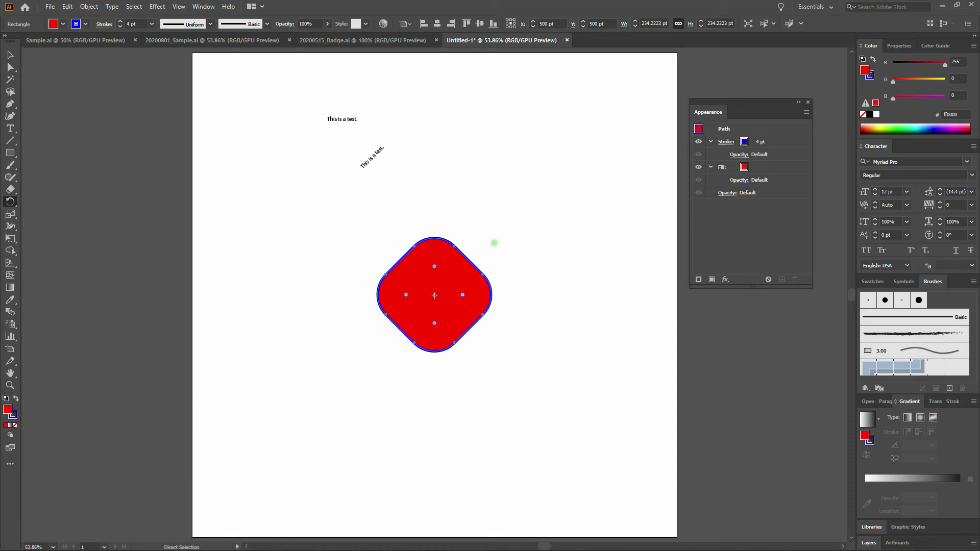
{"action": "left_click", "coordinate": [494, 243], "text": "ctrl"}
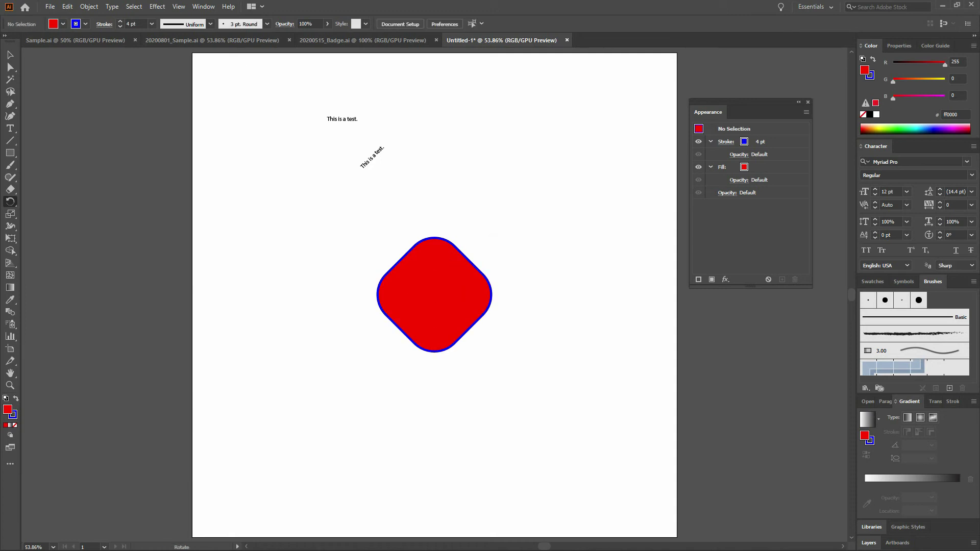
{"action": "key", "text": "ctrl+z"}
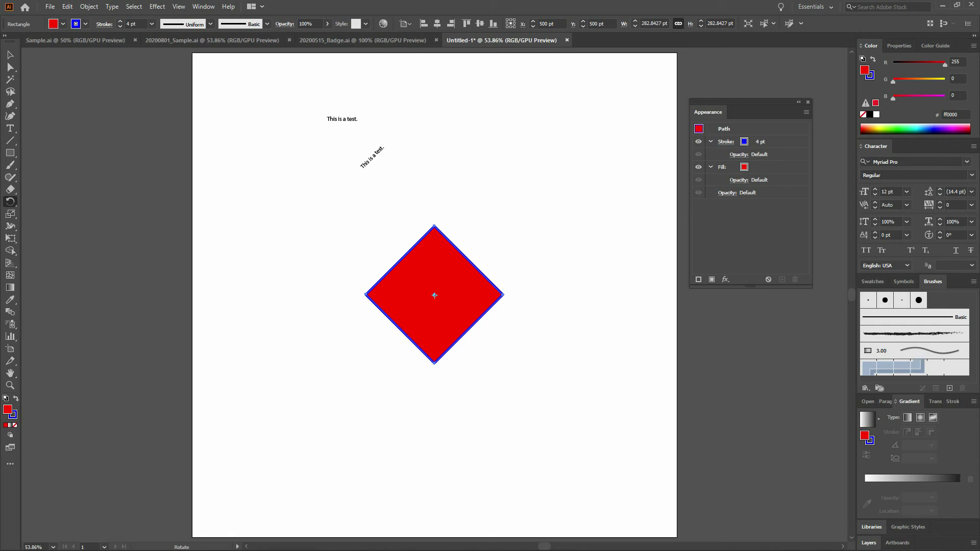
{"action": "key", "text": "a"}
Select the diamond's top and bottom corner points, then undo the last edit.
{"action": "left_click", "coordinate": [494, 243]}
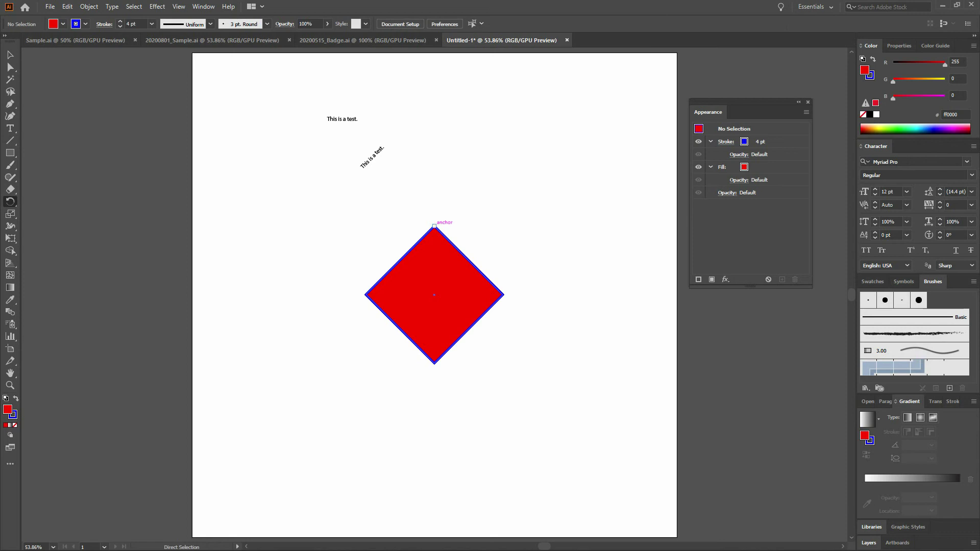
{"action": "left_click", "coordinate": [434, 226]}
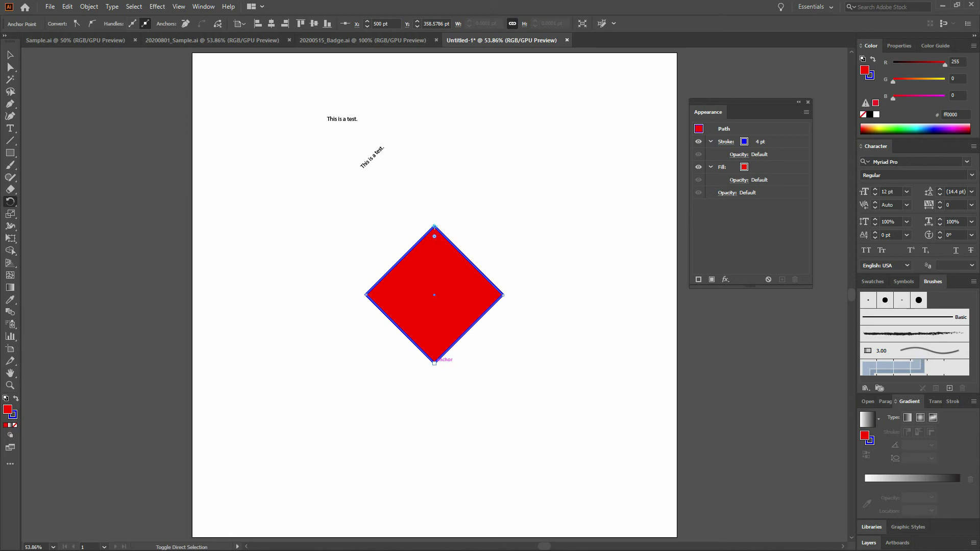
{"action": "left_click", "coordinate": [435, 363], "text": "ctrl"}
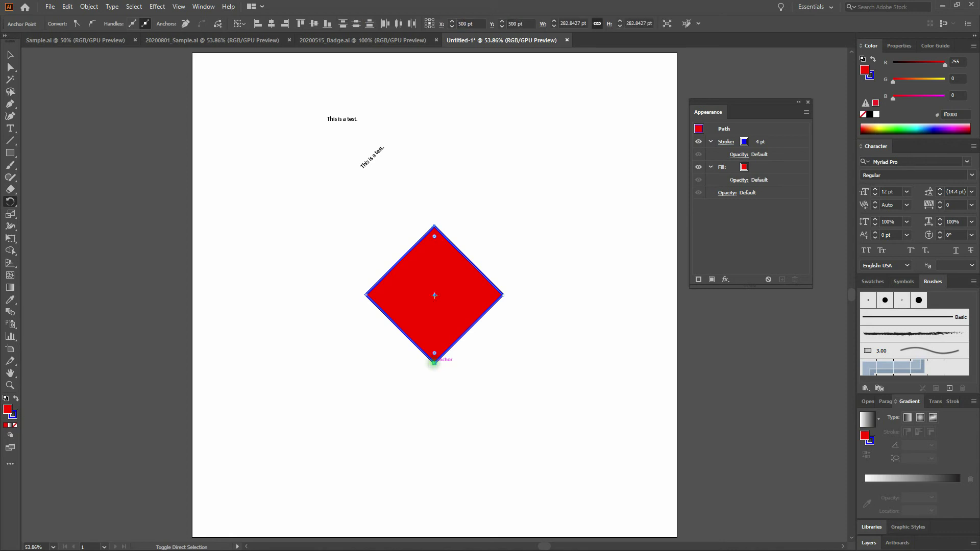
{"action": "key", "text": "ctrl+z"}
Fully round the diamond's top and bottom corners into a lens about 283 × 149 pt.
{"action": "key", "text": "a"}
{"action": "left_click", "coordinate": [509, 347]}
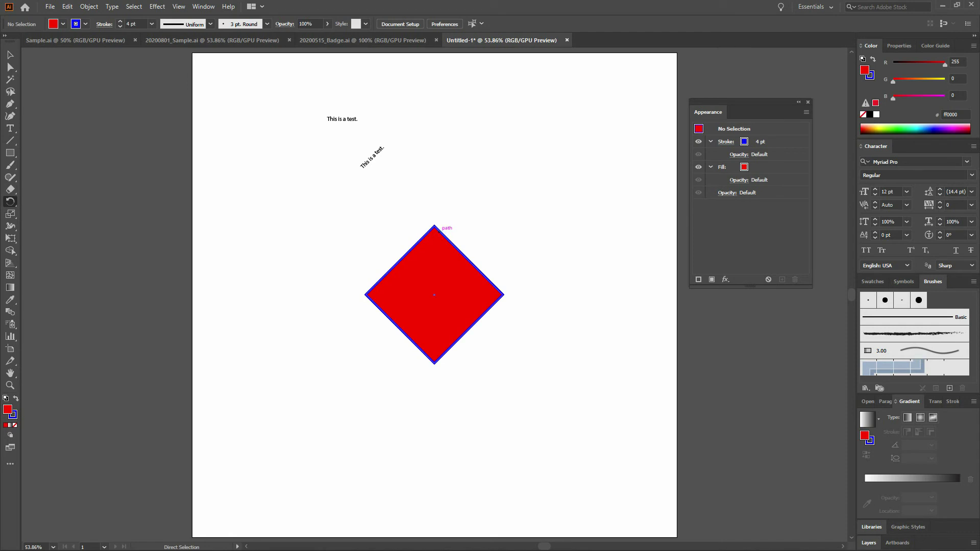
{"action": "left_click", "coordinate": [435, 225]}
{"action": "left_click", "coordinate": [435, 363], "text": "shift"}
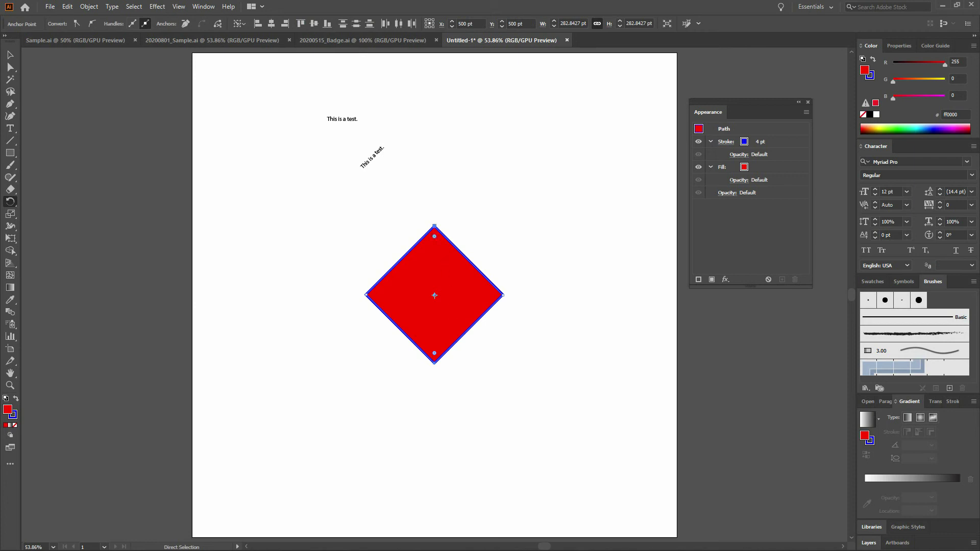
{"action": "left_click_drag", "start_coordinate": [435, 236], "coordinate": [429, 337]}
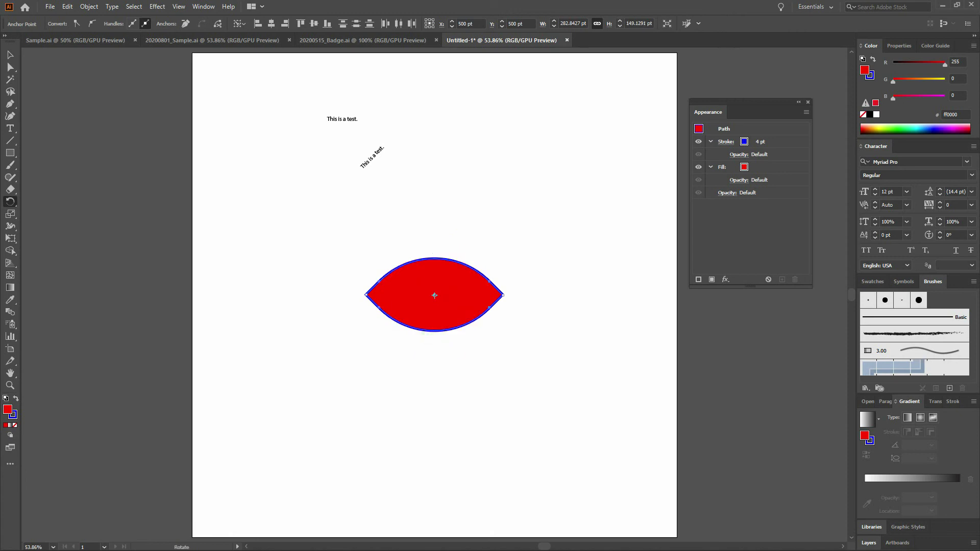
{"action": "key", "text": "a"}
{"action": "left_click", "coordinate": [460, 353], "text": "ctrl"}
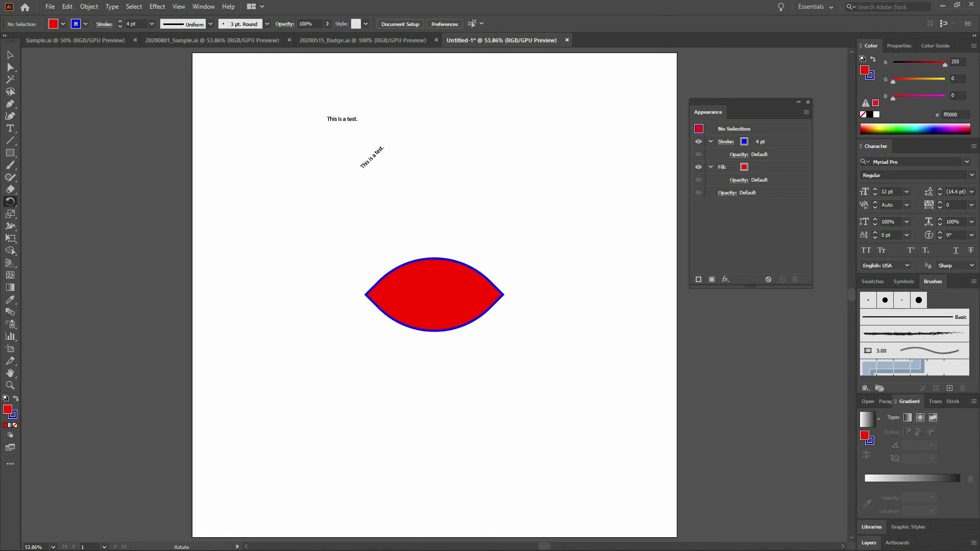
Rotate the lens -45° so its pointed tips run diagonally like a leaf.
{"action": "left_click", "coordinate": [452, 293], "text": "ctrl"}
{"action": "left_click", "coordinate": [452, 292], "text": "ctrl"}
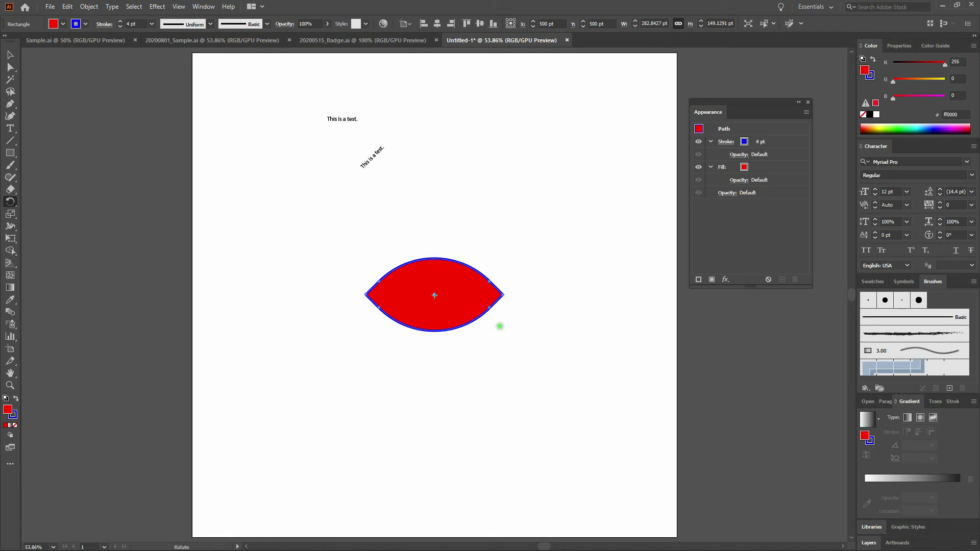
{"action": "left_click_drag", "start_coordinate": [512, 302], "coordinate": [502, 336]}
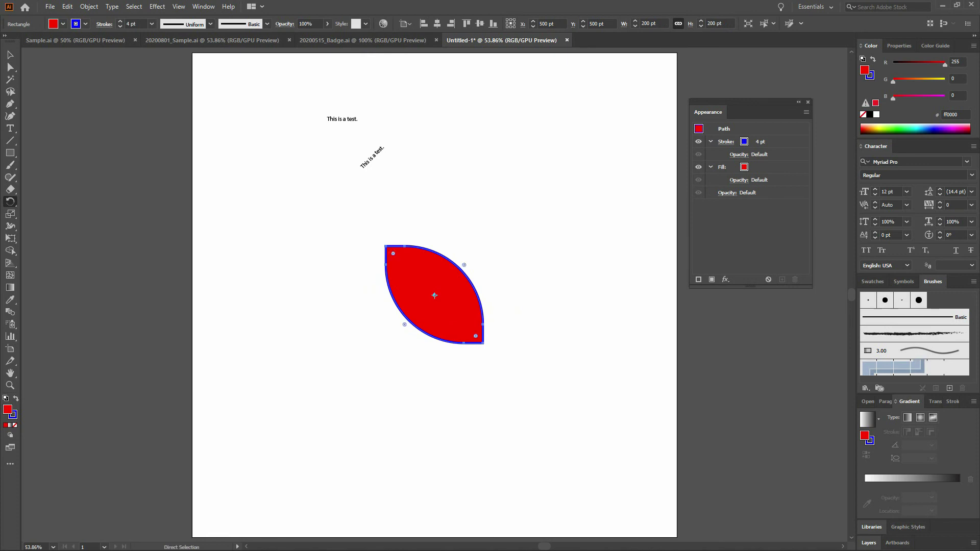
{"action": "left_click", "coordinate": [513, 288], "text": "ctrl"}
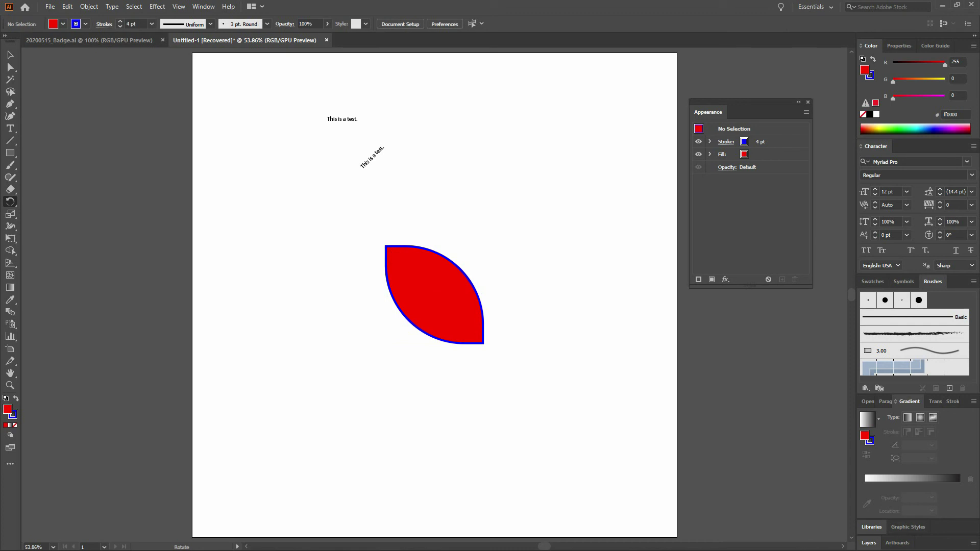
{"action": "left_click", "coordinate": [443, 300]}
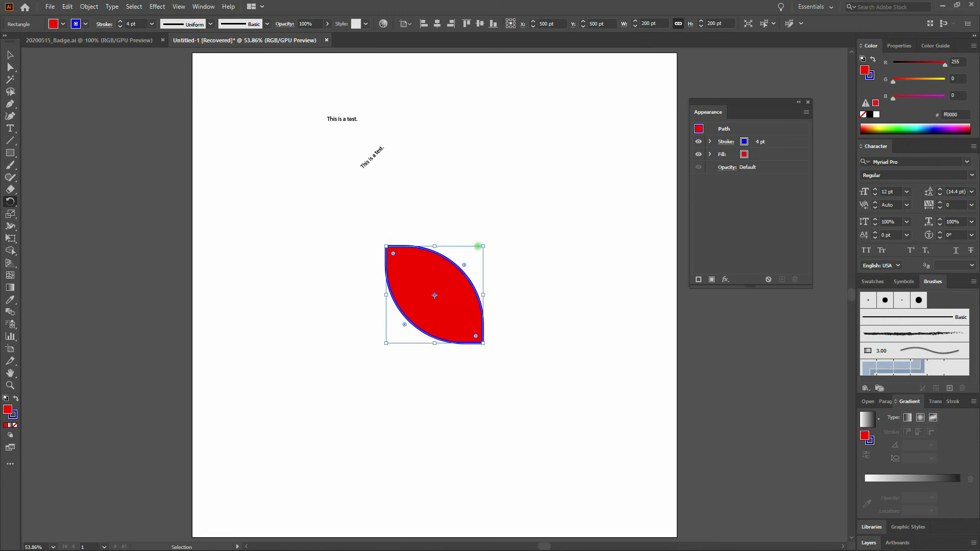
{"action": "left_click_drag", "start_coordinate": [483, 246], "coordinate": [604, 212]}
{"action": "key", "text": "ctrl+z"}
{"action": "left_click_drag", "start_coordinate": [483, 295], "coordinate": [585, 295]}
{"action": "key", "text": "ctrl+z"}
{"action": "left_click_drag", "start_coordinate": [431, 344], "coordinate": [436, 424]}
{"action": "key", "text": "ctrl+z"}
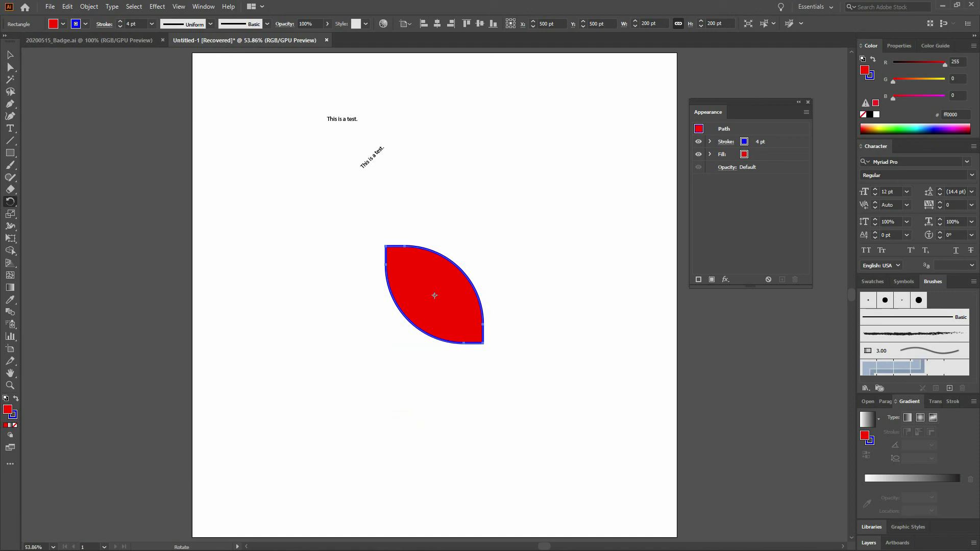
{"action": "key", "text": "v"}
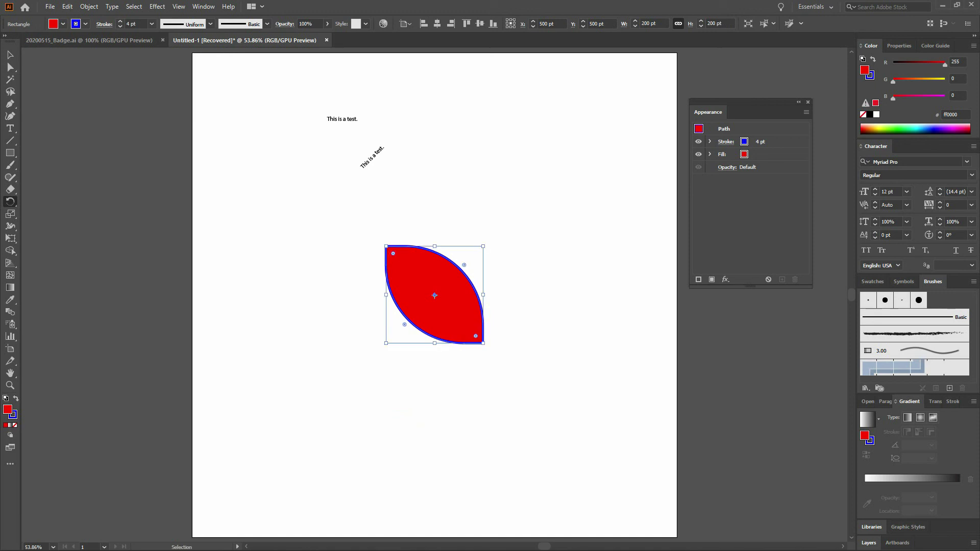
{"action": "left_click_drag", "start_coordinate": [483, 247], "coordinate": [520, 237]}
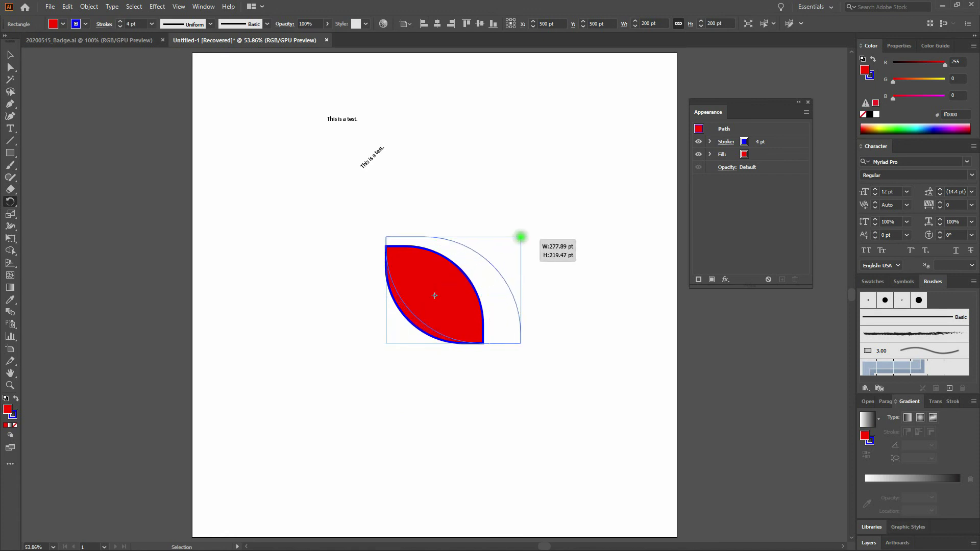
{"action": "key", "text": "shift"}
{"action": "left_click_drag", "start_coordinate": [520, 237], "coordinate": [545, 206]}
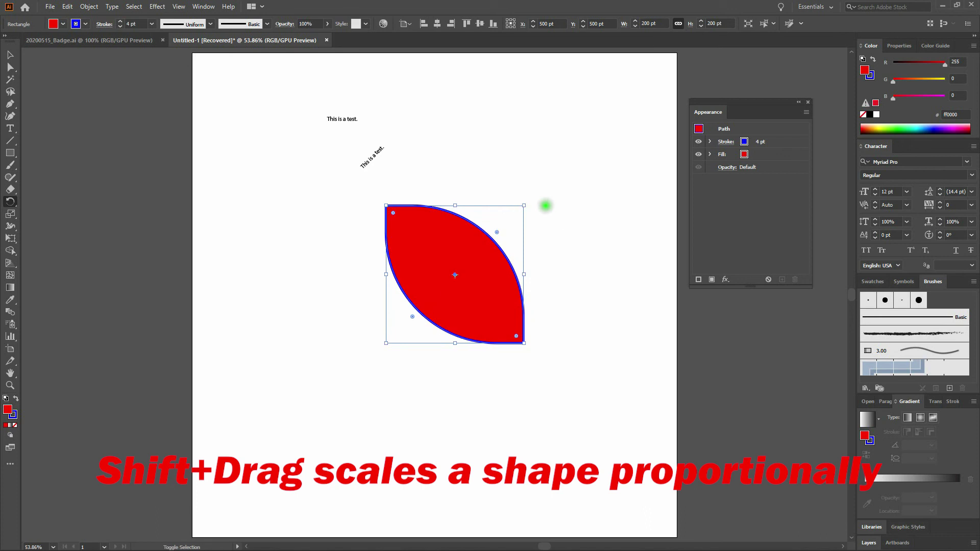
{"action": "key", "text": "ctrl+z"}
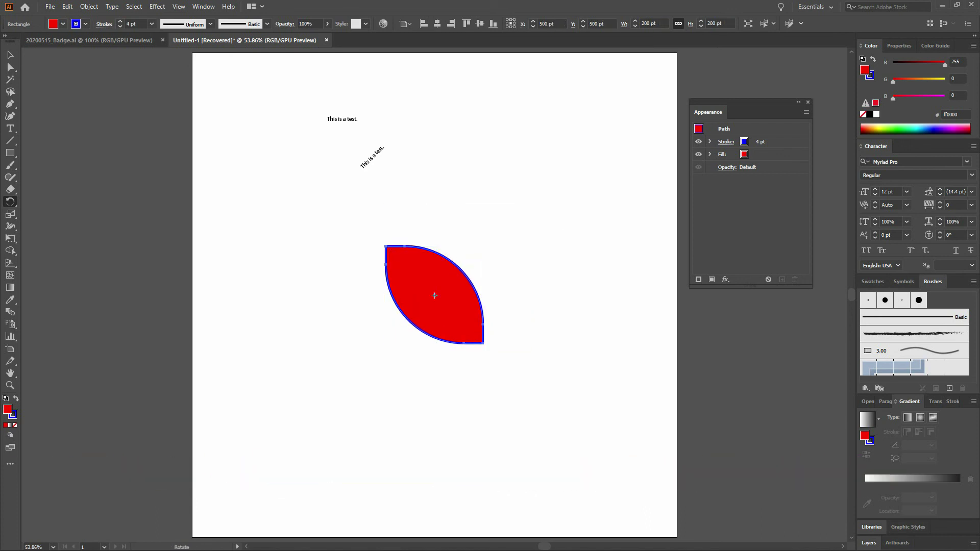
{"action": "key", "text": "ctrl"}
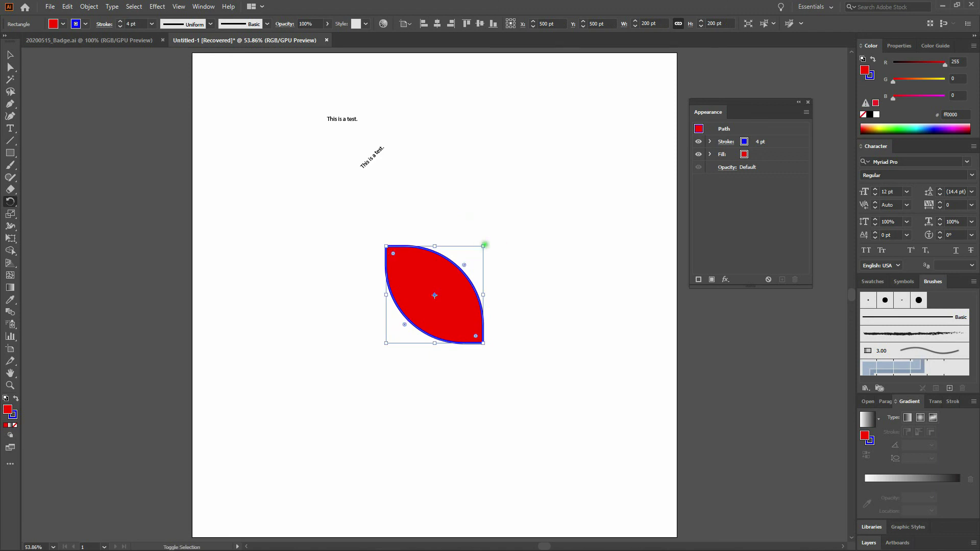
{"action": "left_click_drag", "start_coordinate": [484, 246], "coordinate": [569, 197]}
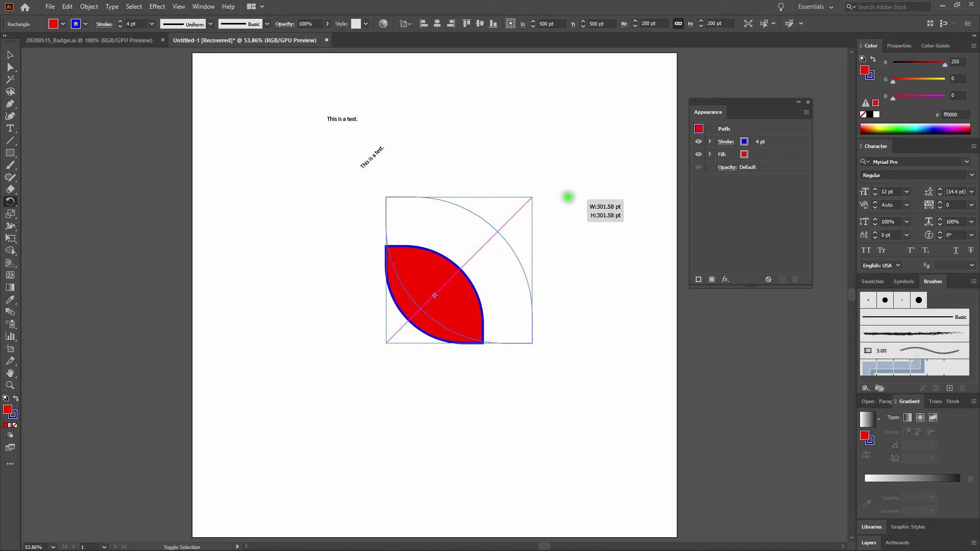
{"action": "left_click_drag", "start_coordinate": [568, 197], "coordinate": [569, 197]}
{"action": "key", "text": "alt"}
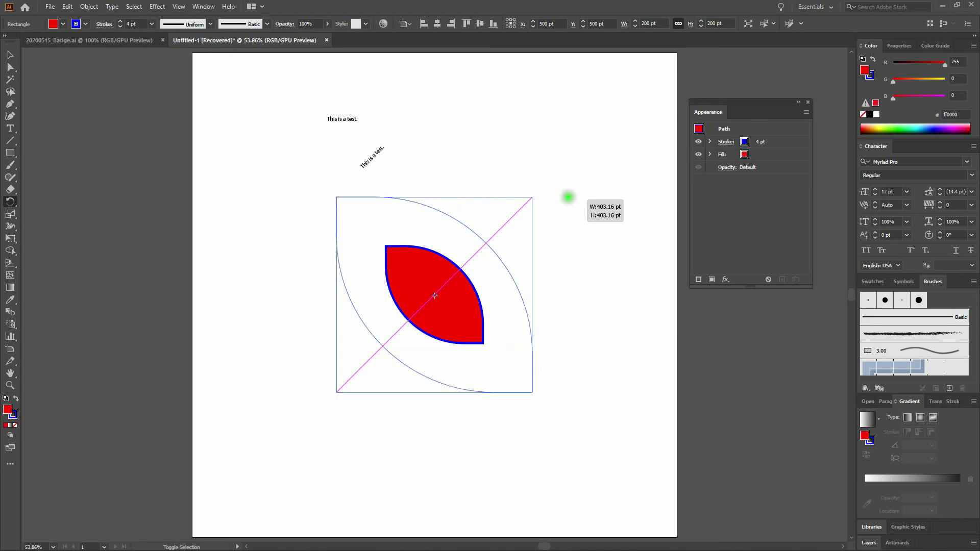
{"action": "left_click_drag", "start_coordinate": [569, 197], "coordinate": [532, 214]}
{"action": "key", "text": "ctrl+z"}
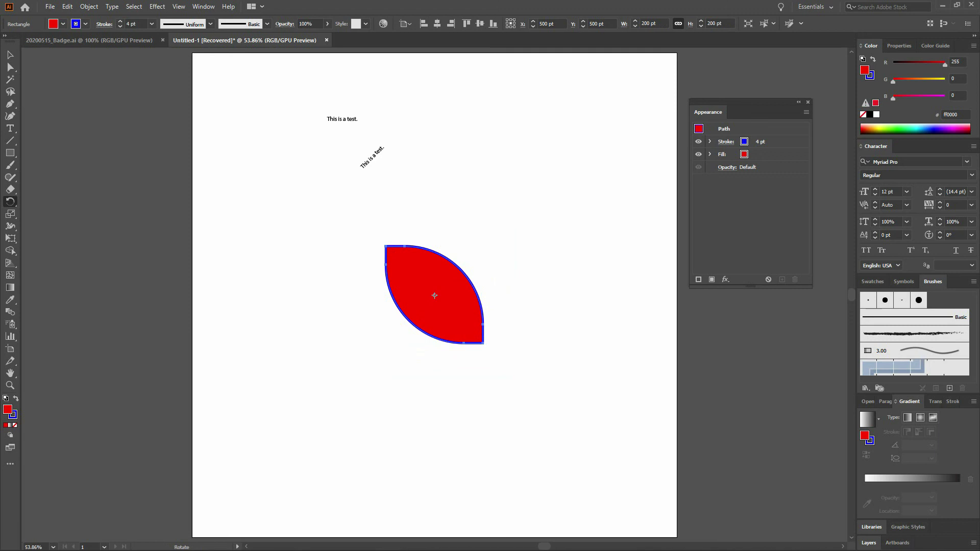
{"action": "key", "text": "ctrl"}
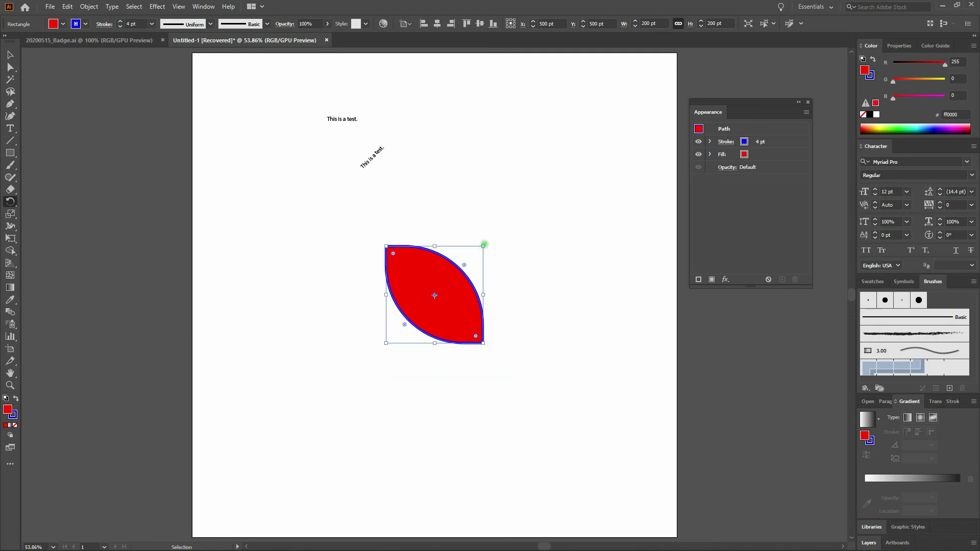
{"action": "left_click_drag", "start_coordinate": [483, 246], "coordinate": [595, 219]}
{"action": "left_click_drag", "start_coordinate": [601, 232], "coordinate": [604, 218]}
{"action": "key", "text": "ctrl+z"}
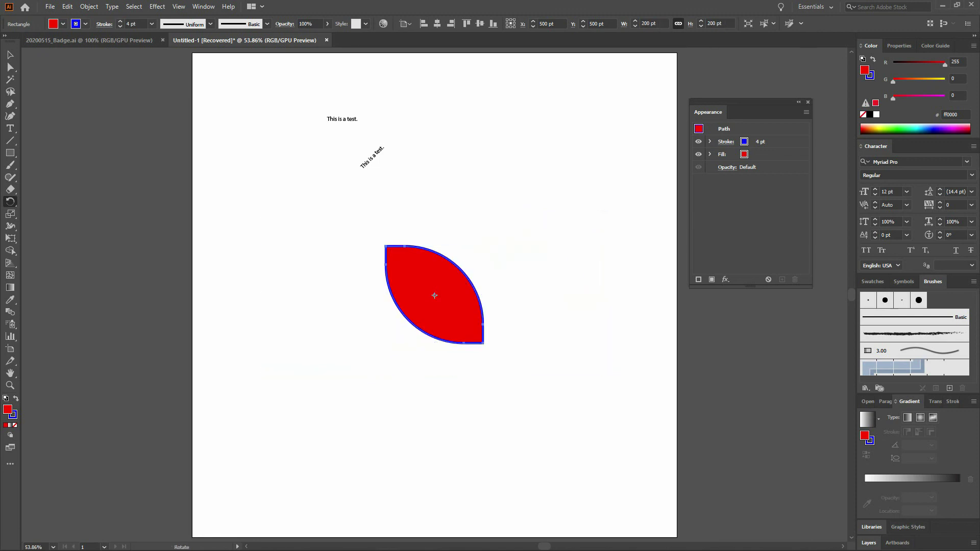
{"action": "left_click", "coordinate": [10, 54]}
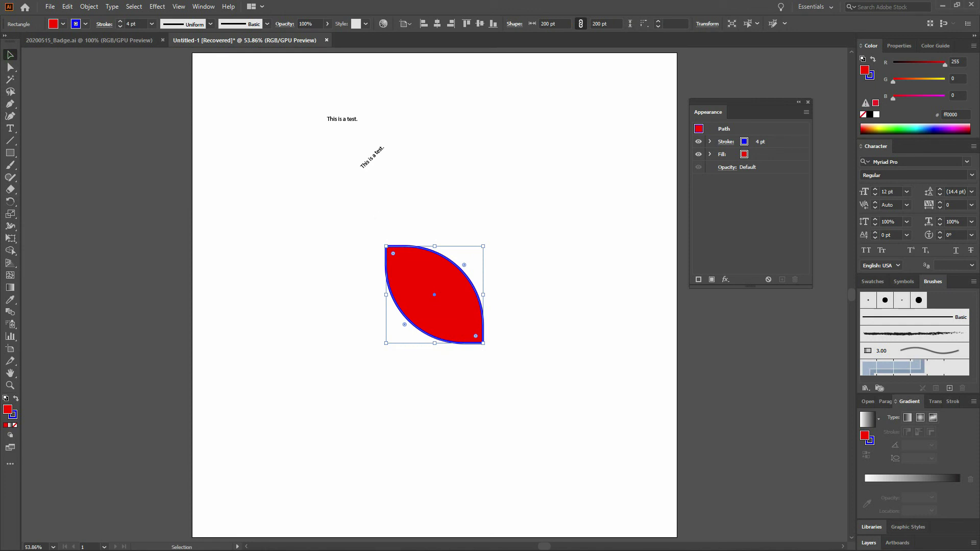
{"action": "left_click_drag", "start_coordinate": [483, 294], "coordinate": [580, 294]}
{"action": "key", "text": "ctrl+z"}
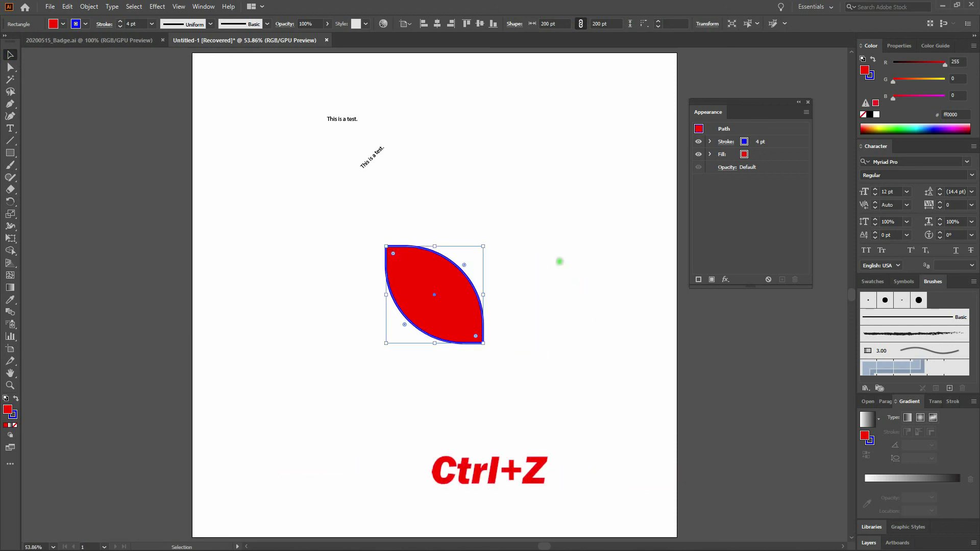
{"action": "left_click_drag", "start_coordinate": [483, 244], "coordinate": [569, 204]}
{"action": "key", "text": "ctrl+z"}
{"action": "left_click_drag", "start_coordinate": [484, 245], "coordinate": [545, 184]}
{"action": "key", "text": "ctrl+z"}
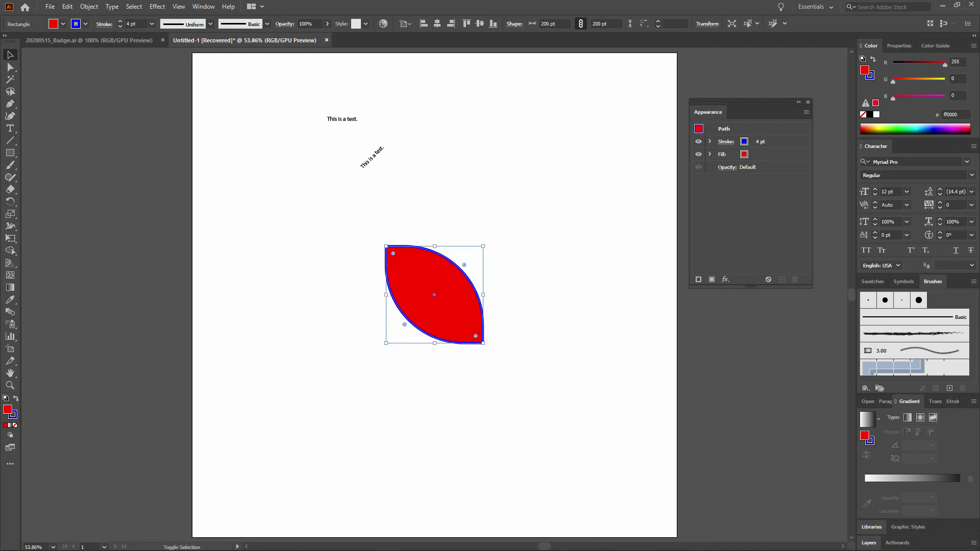
{"action": "left_click_drag", "start_coordinate": [483, 246], "coordinate": [545, 193]}
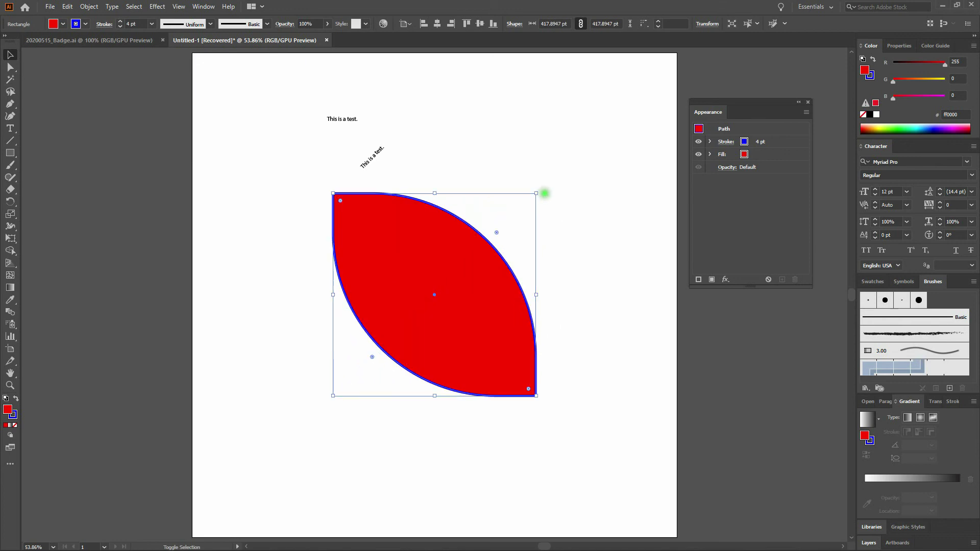
{"action": "key", "text": "ctrl+z"}
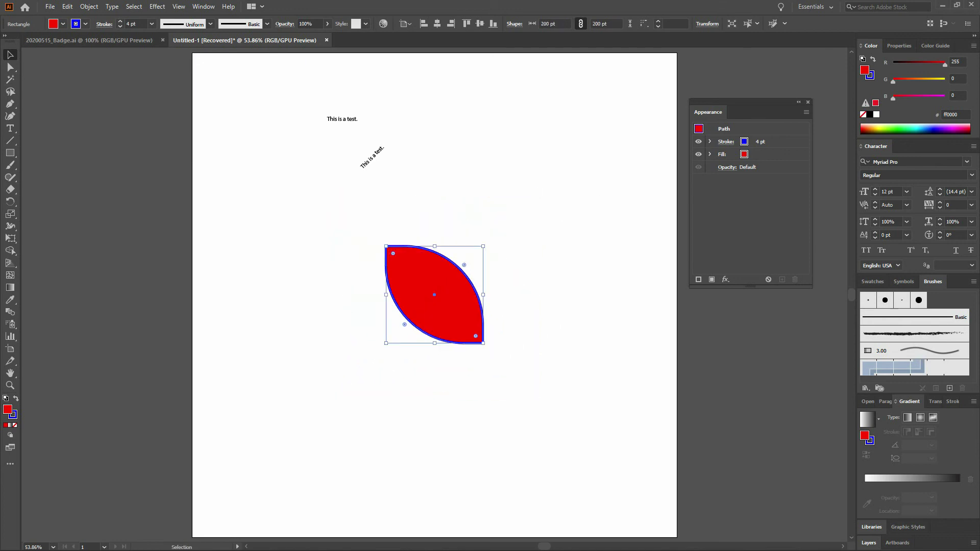